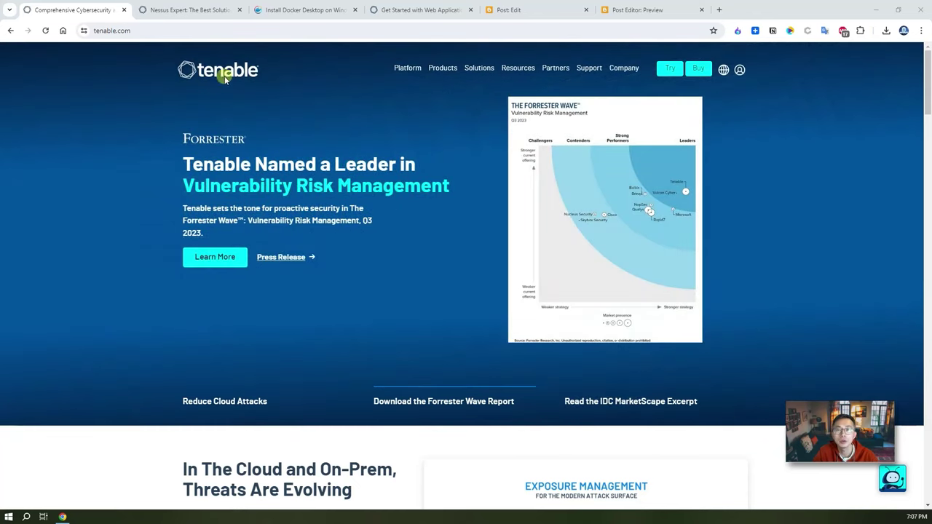
Step: Open the Tenable Nessus product page from the Products menu to compare Expert and Professional
click(442, 67)
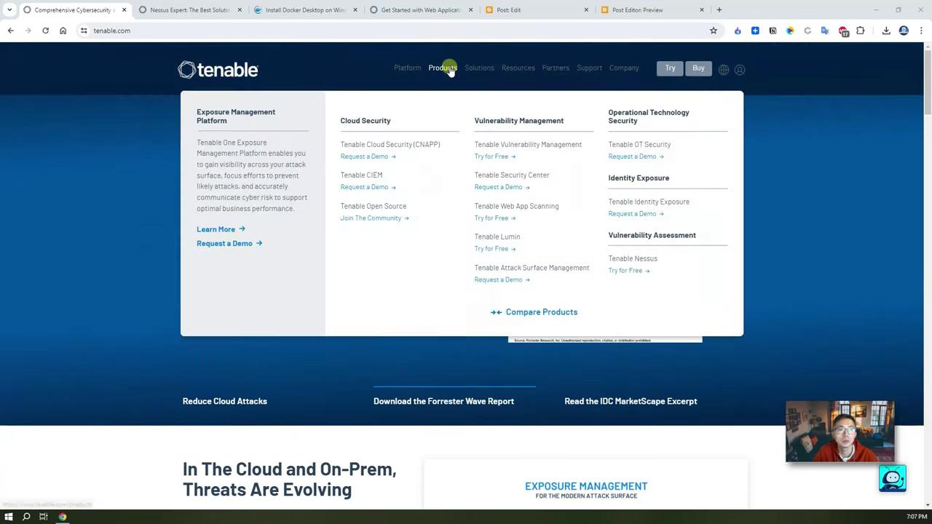
click(641, 259)
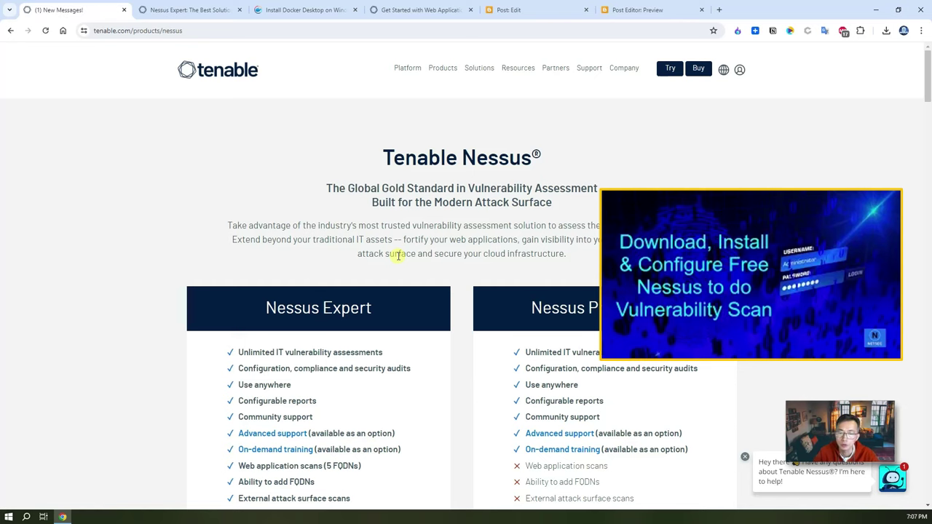
scroll(356, 357, down, 1)
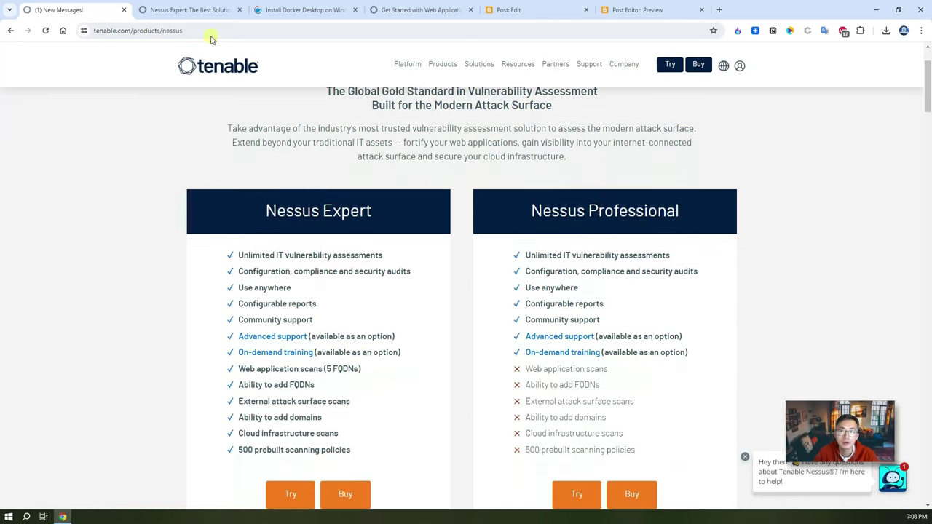
click(201, 10)
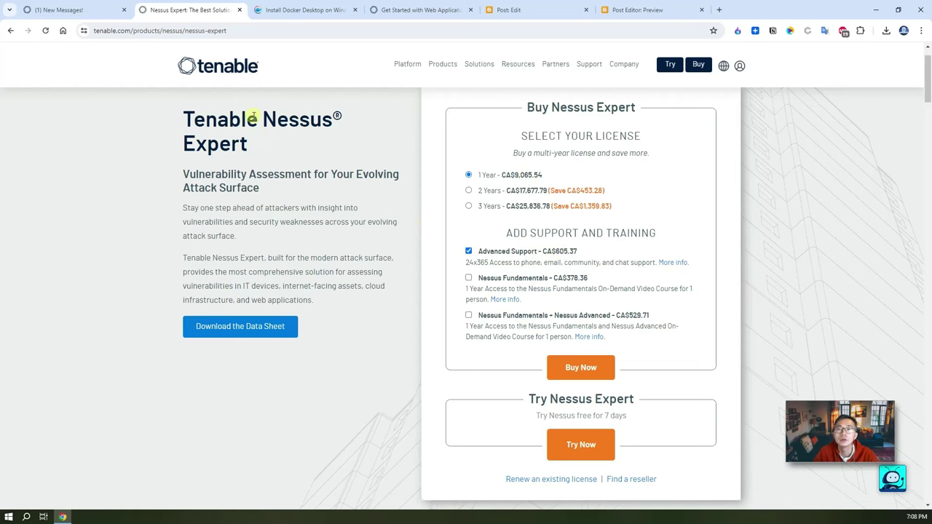
click(88, 13)
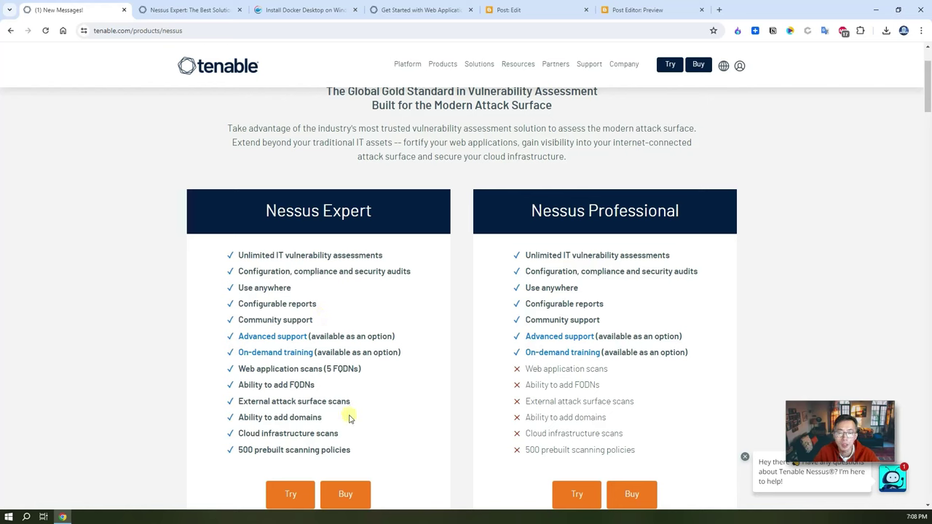
triple_click(358, 371)
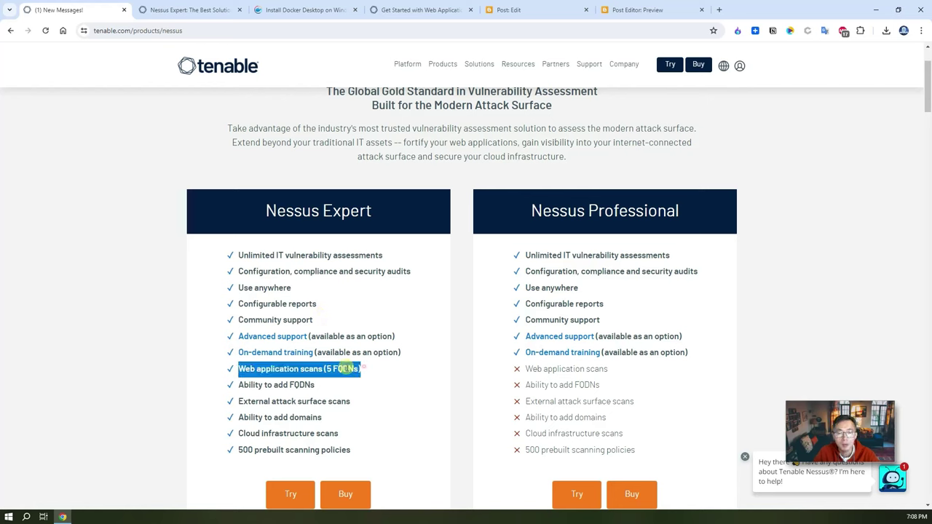
click(368, 371)
triple_click(367, 371)
click(366, 373)
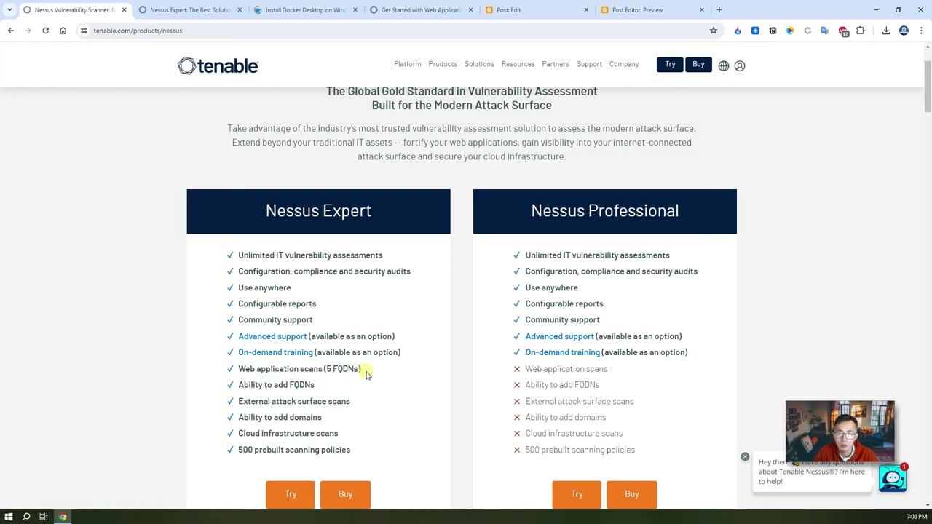
drag(364, 369, 321, 369)
click(366, 370)
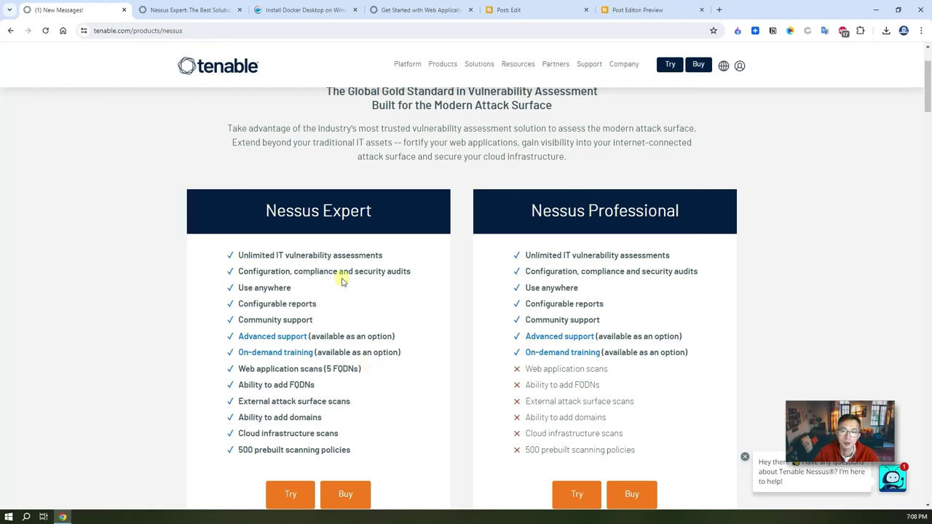
drag(277, 255, 379, 256)
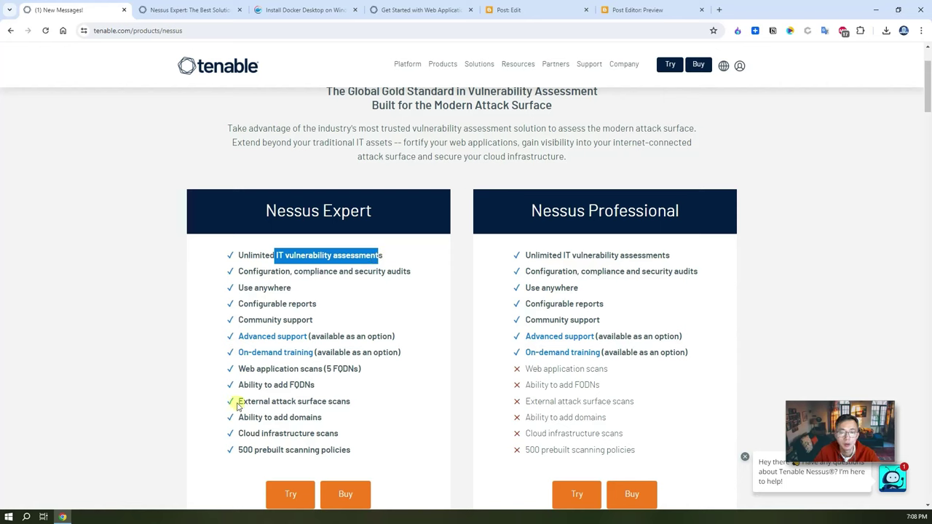
drag(234, 405, 355, 403)
click(355, 403)
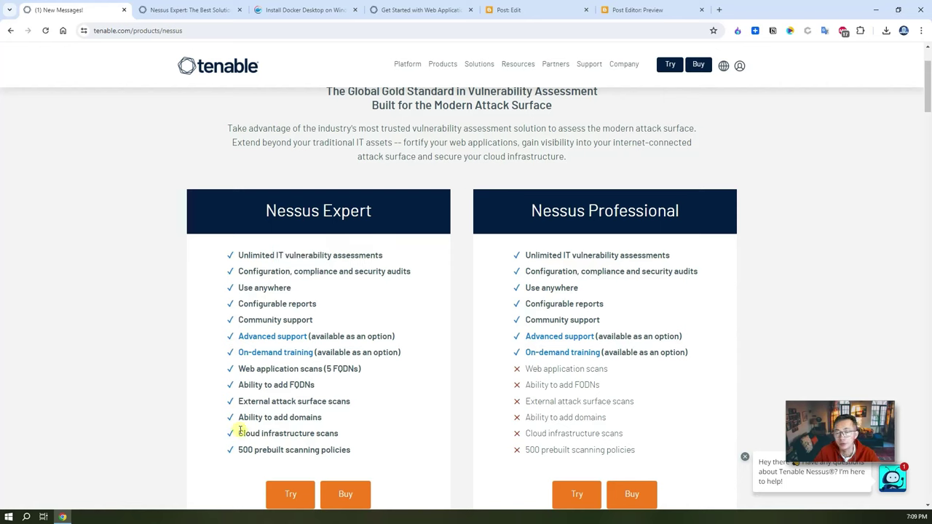
drag(240, 433, 342, 433)
click(343, 433)
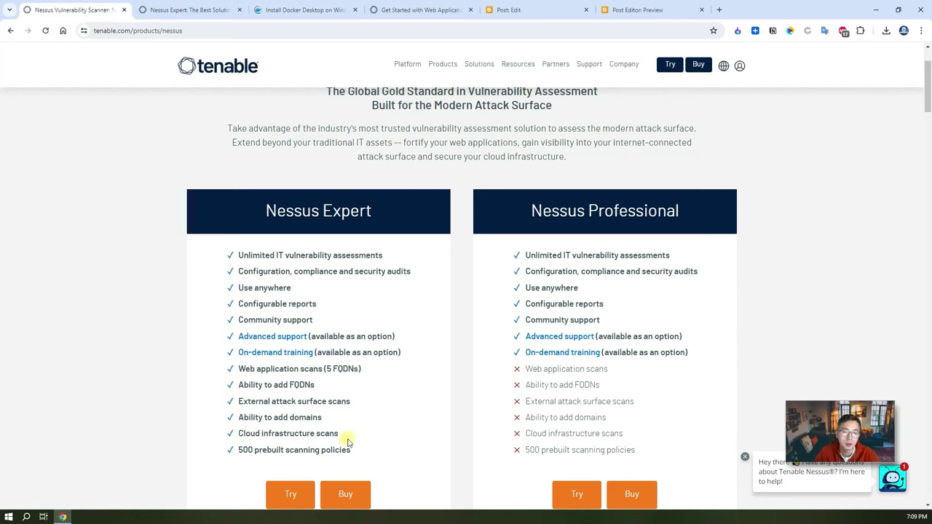
mouse_move(354, 447)
mouse_down()
mouse_move(343, 451)
mouse_move(358, 454)
mouse_up()
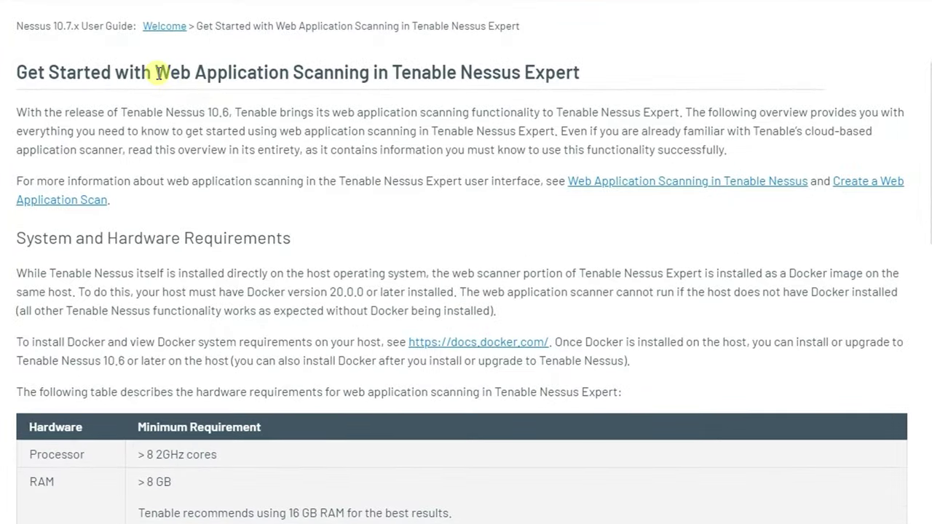
Step: Highlight 'Web Application Scanning' in the heading, review the hardware requirements, and select 'Docker'
drag(257, 130, 342, 137)
drag(276, 81, 593, 75)
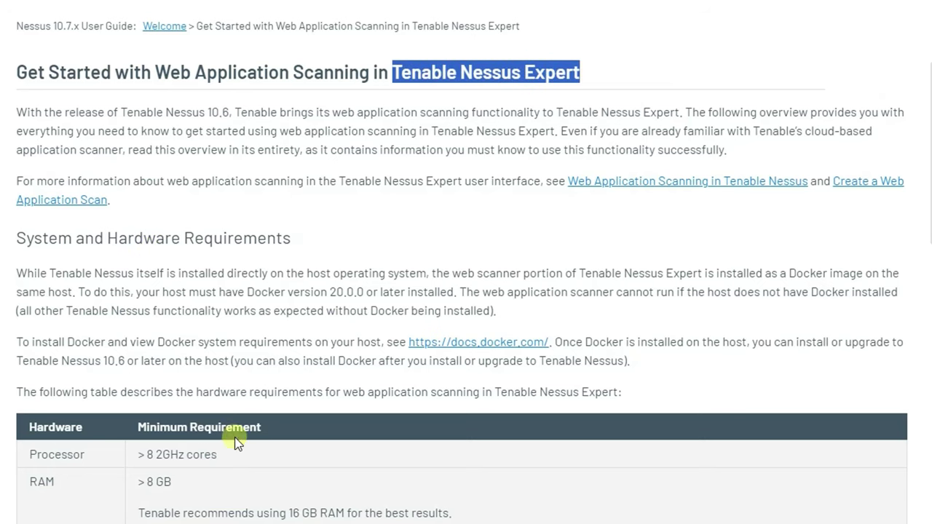
scroll(233, 437, down, 3)
scroll(458, 414, down, 4)
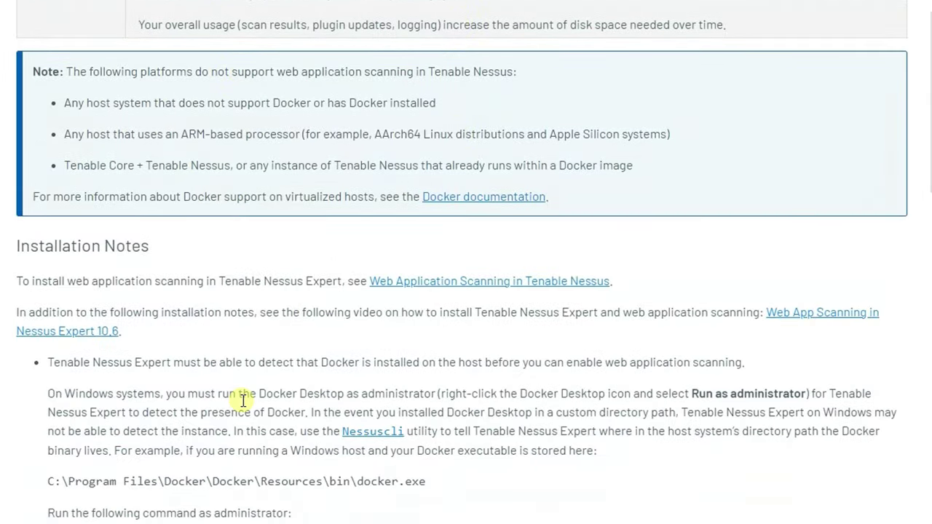
scroll(243, 401, up, 5)
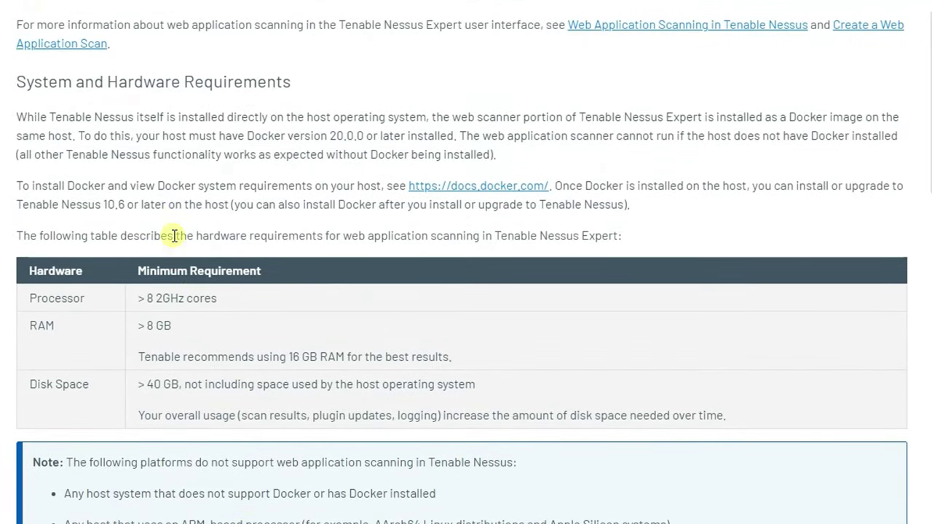
double_click(70, 186)
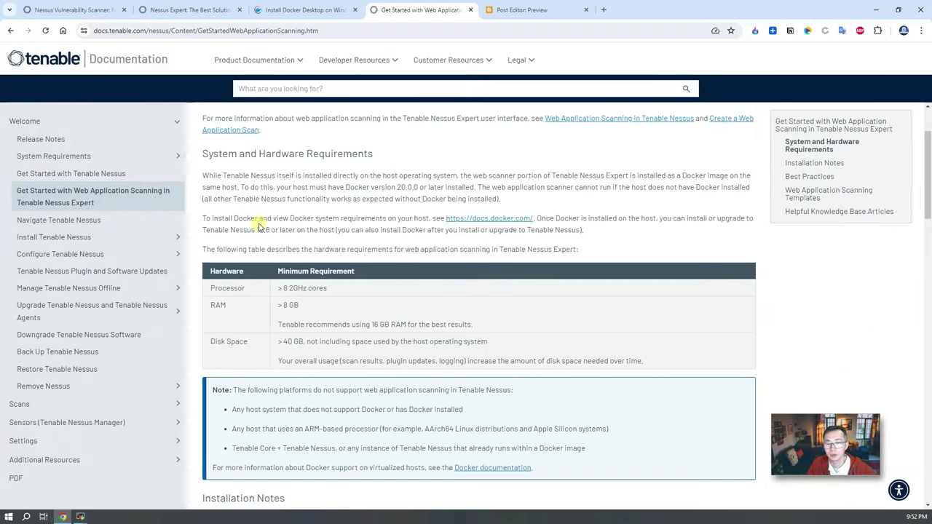
Step: Switch to the 'Install Docker Desktop on Windows' tab to view its WSL 2 requirements
click(269, 10)
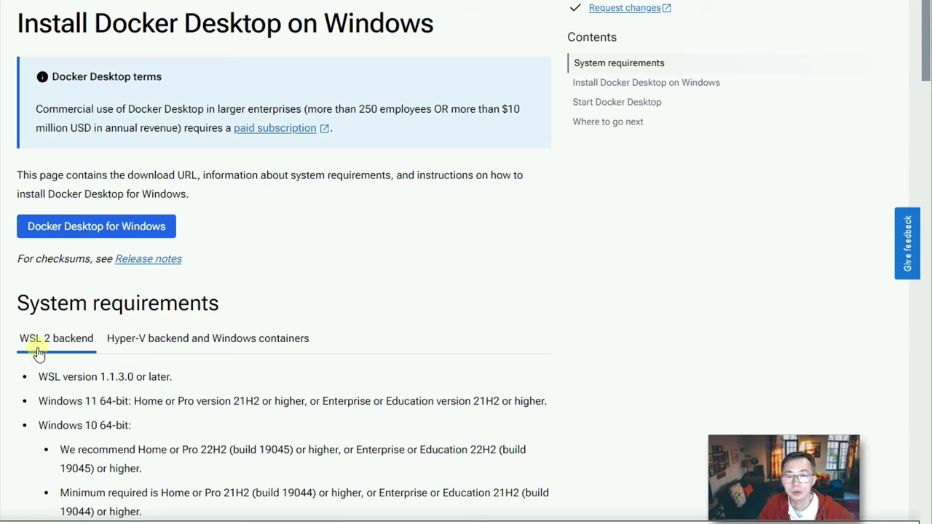
click(138, 347)
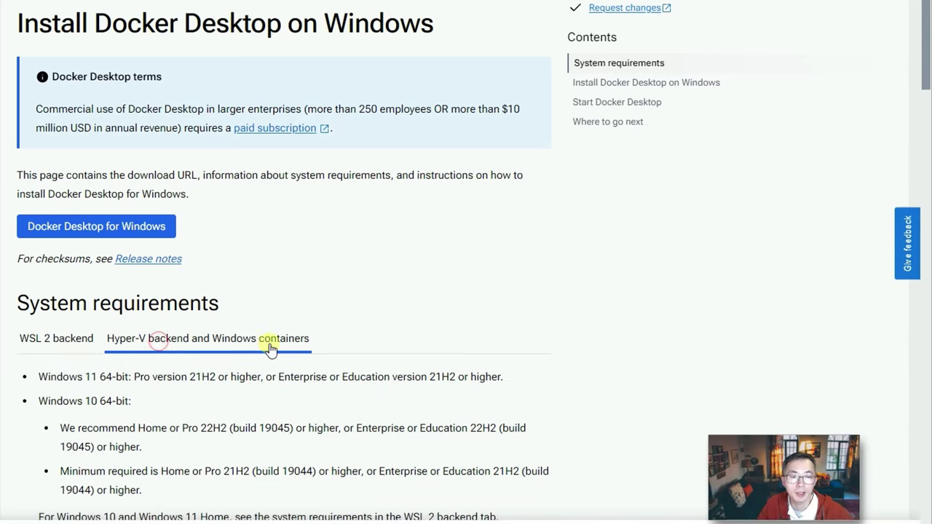
click(62, 347)
click(168, 346)
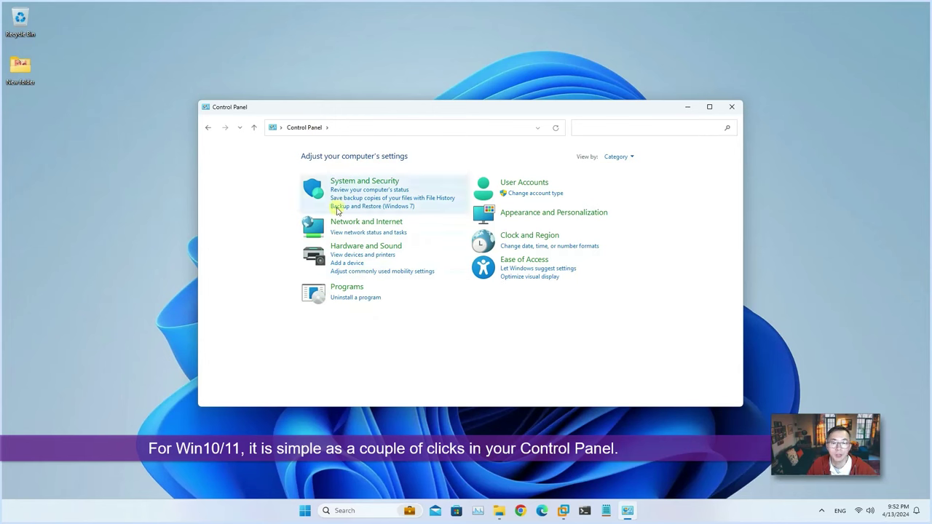
Step: Tick Containers and Hyper-V in Windows Features, then cancel without applying changes
click(358, 289)
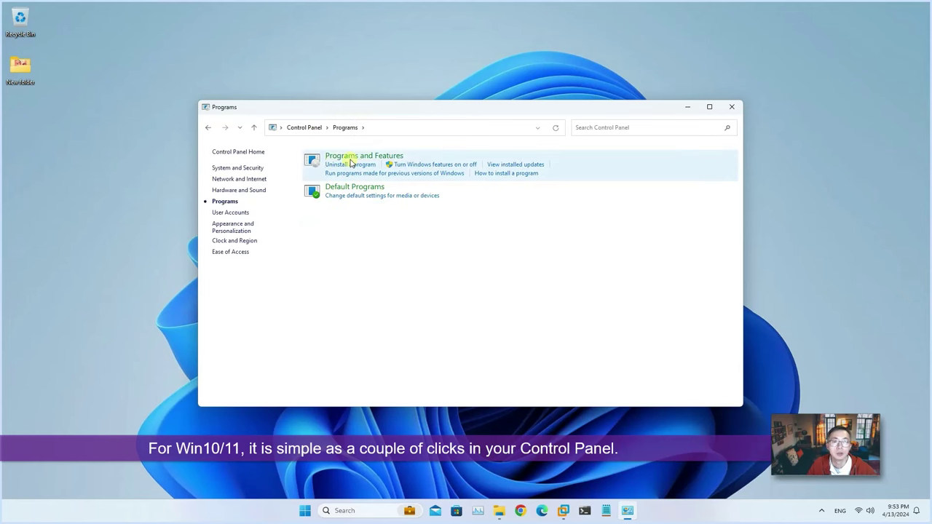
click(443, 164)
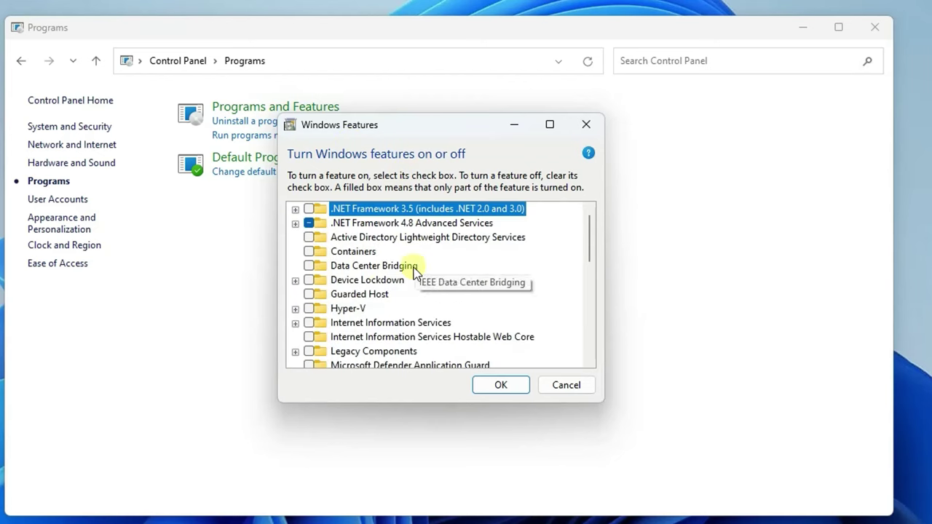
click(311, 253)
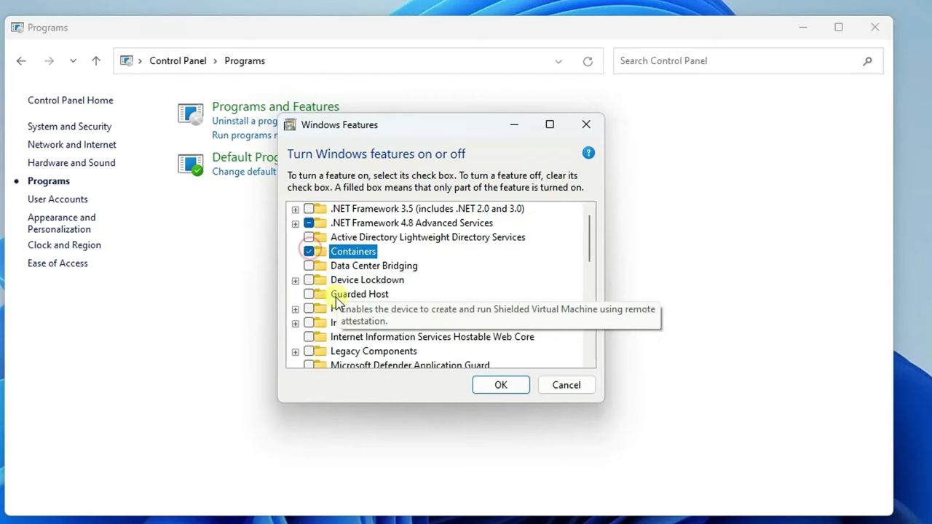
click(308, 309)
drag(588, 244, 588, 364)
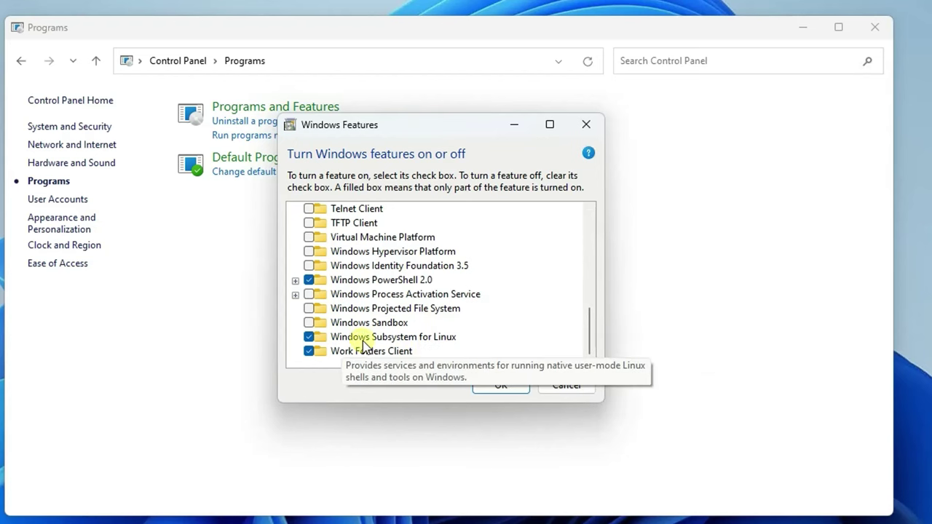
click(587, 384)
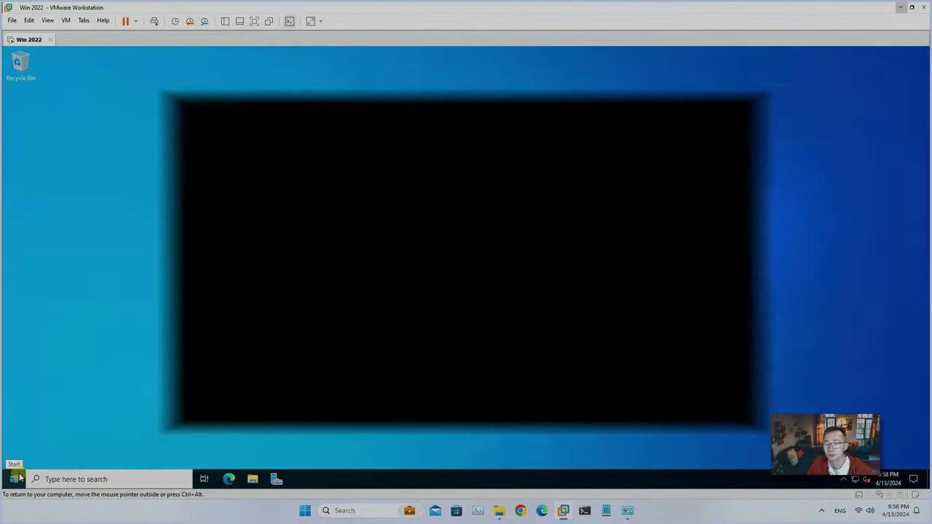
Step: In the Win 2022 VM, open Windows features from the Start menu, launching Server Manager
click(16, 479)
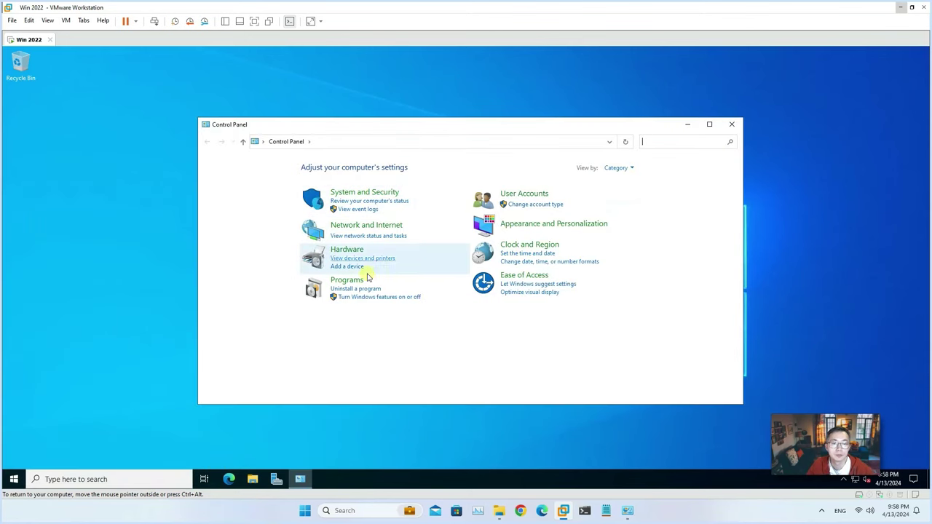
click(405, 300)
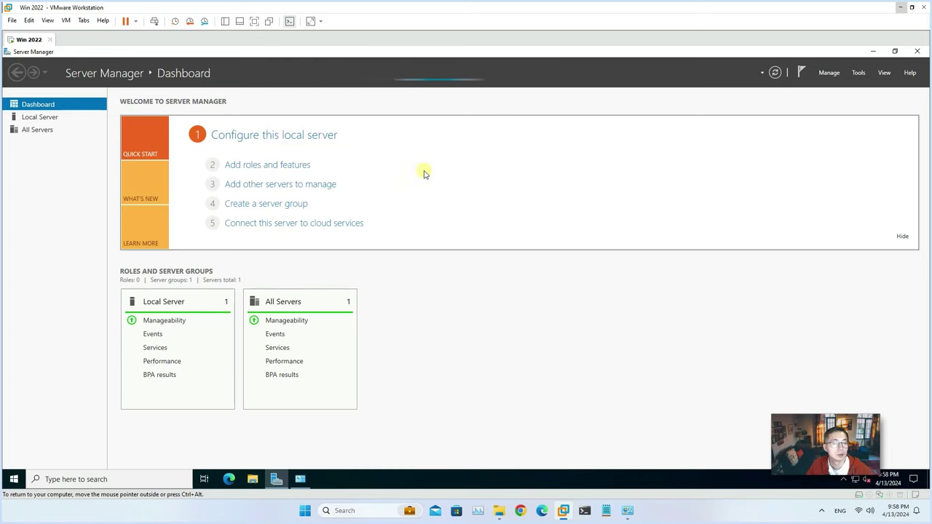
Step: Run the Add Roles and Features Wizard, select Hyper-V with its required features, and hit the validation error
click(253, 167)
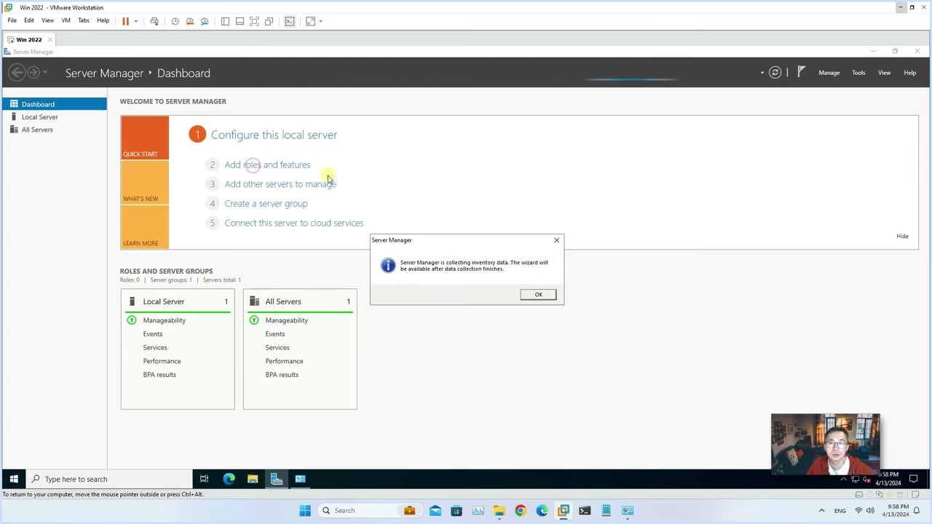
click(290, 332)
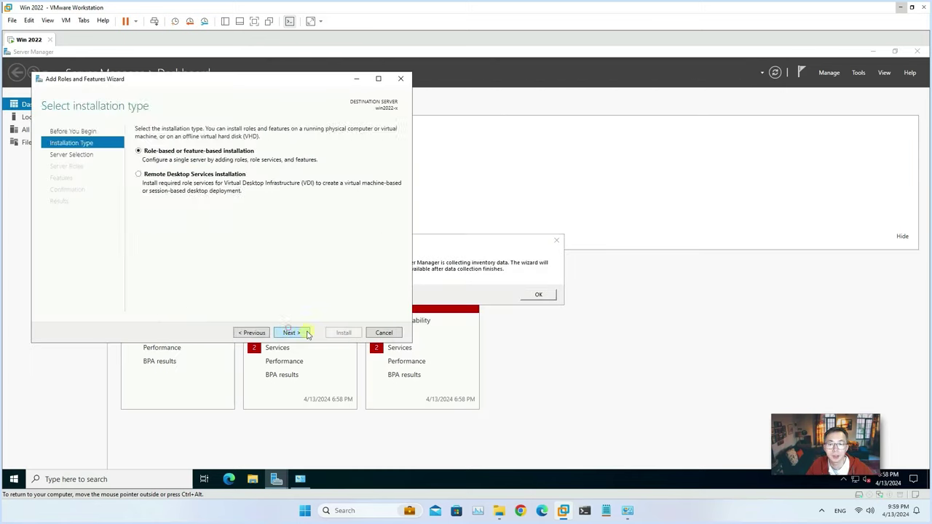
click(297, 332)
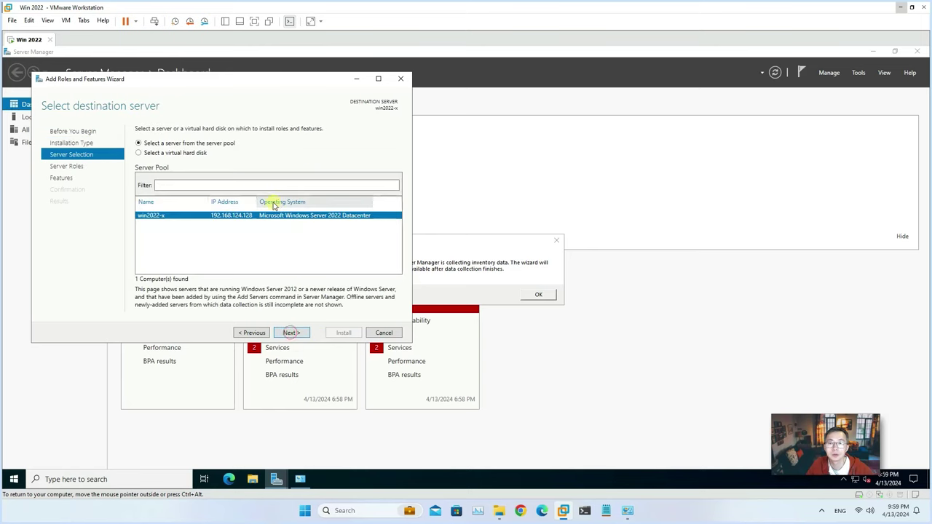
click(294, 333)
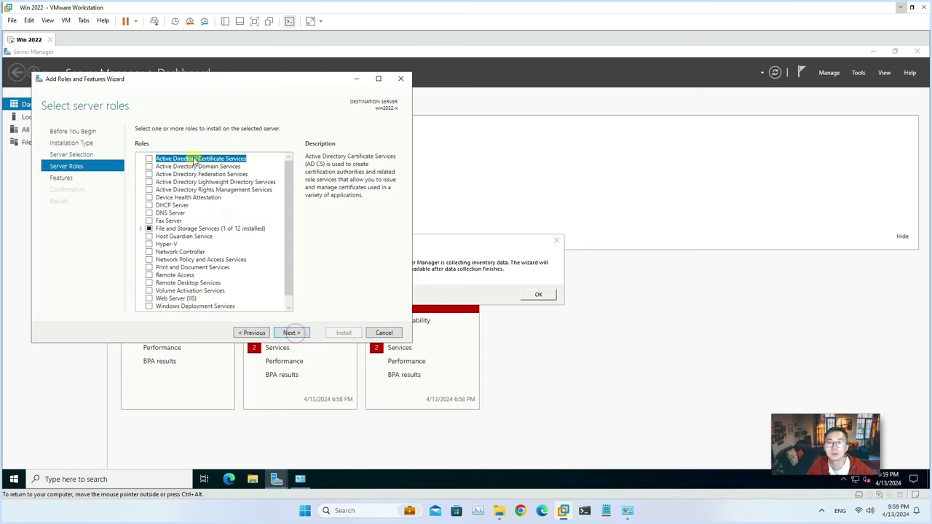
click(149, 244)
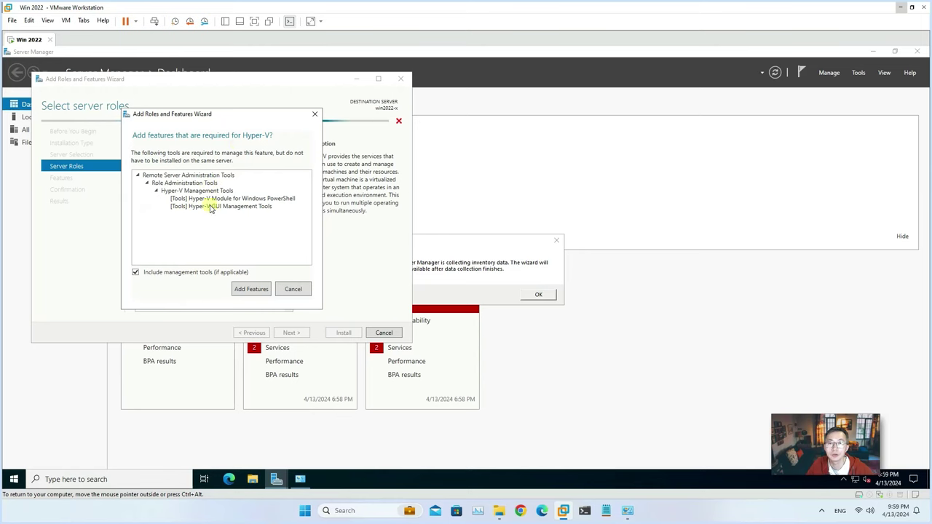
click(251, 289)
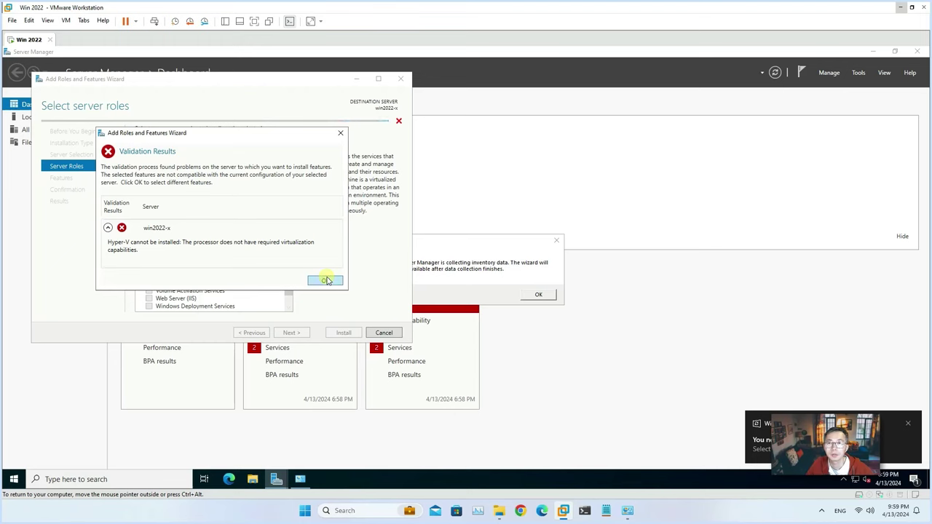
Step: Power off the Win 2022 virtual machine
click(66, 20)
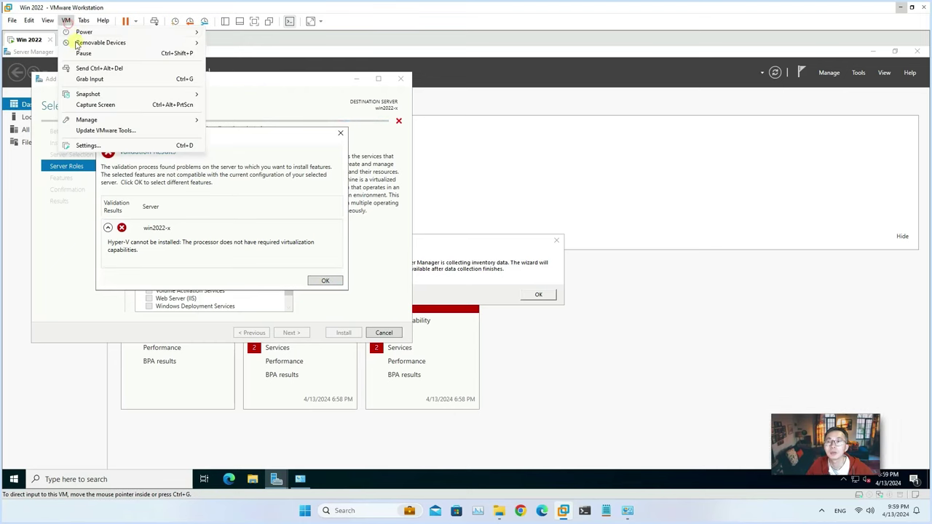
mouse_move(120, 32)
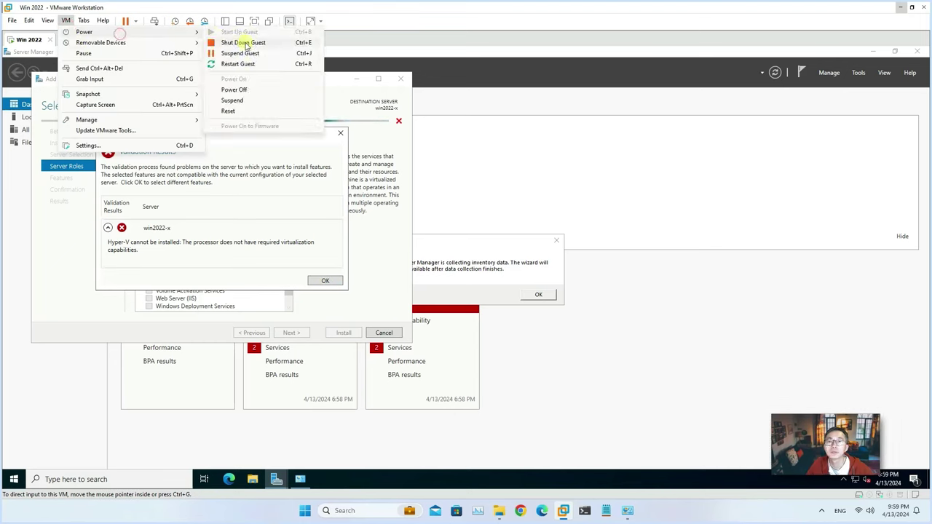
click(251, 92)
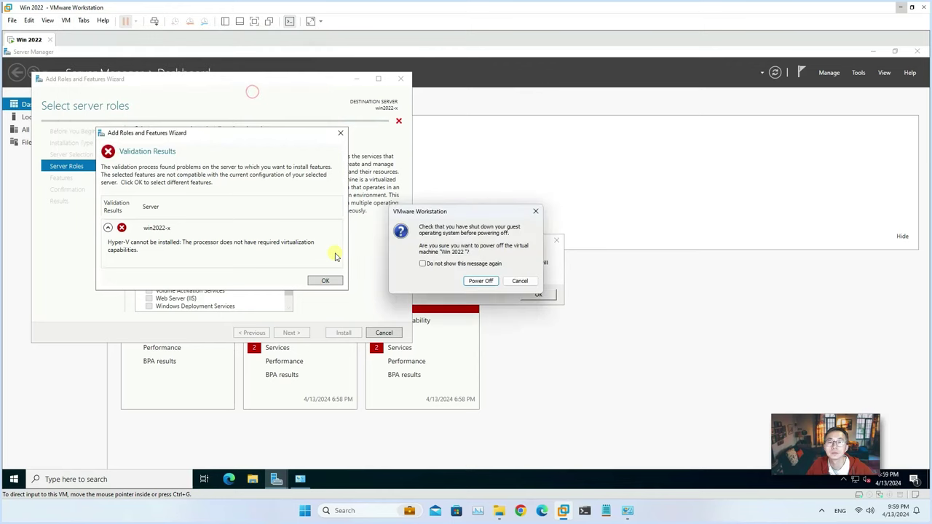
click(475, 281)
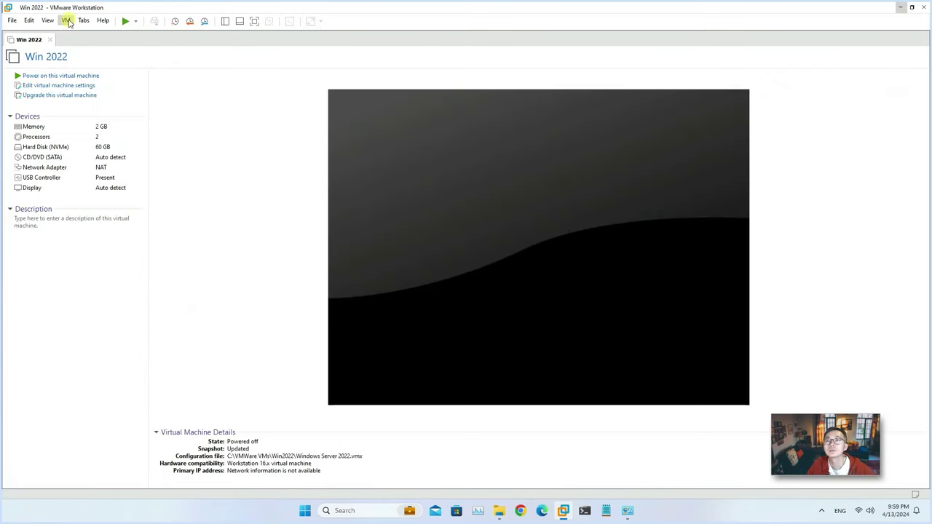
click(66, 20)
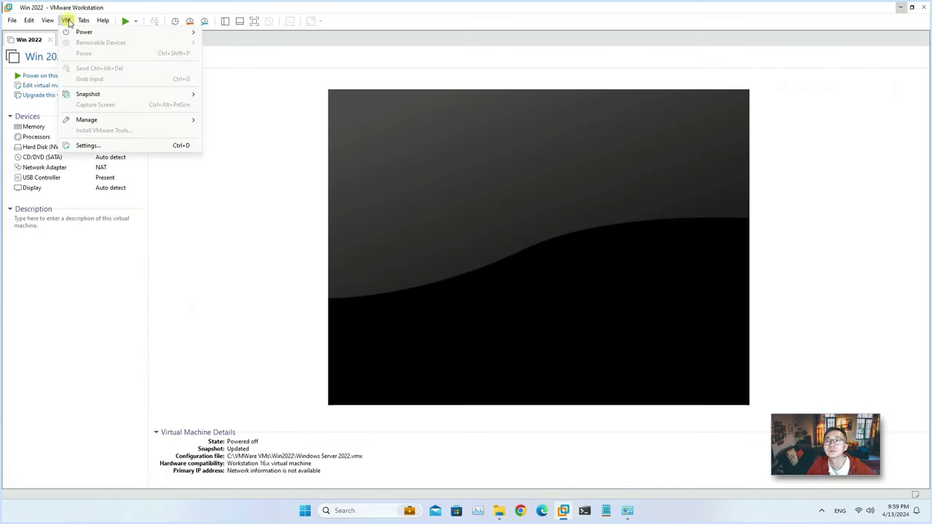
click(38, 86)
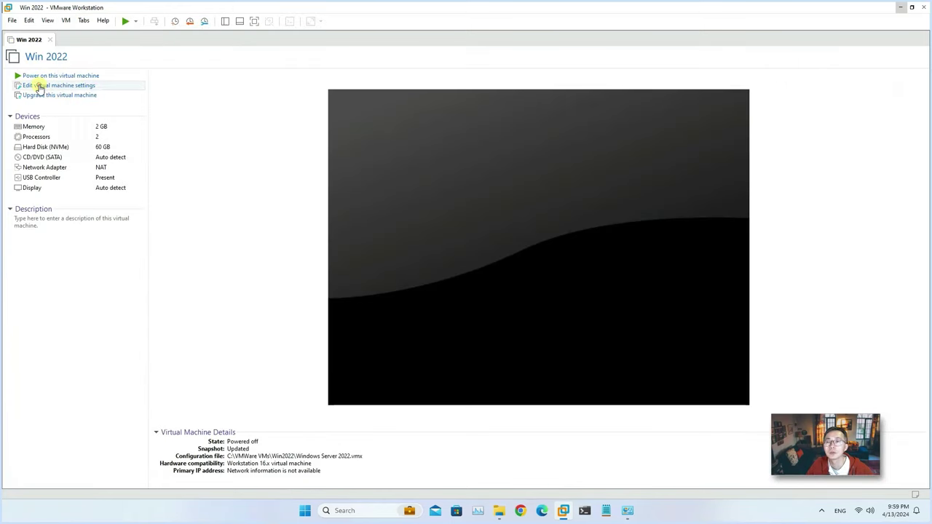
Step: Give the VM 8 GB memory, 2 cores per processor and VT-x/EPT, then power it on
click(80, 87)
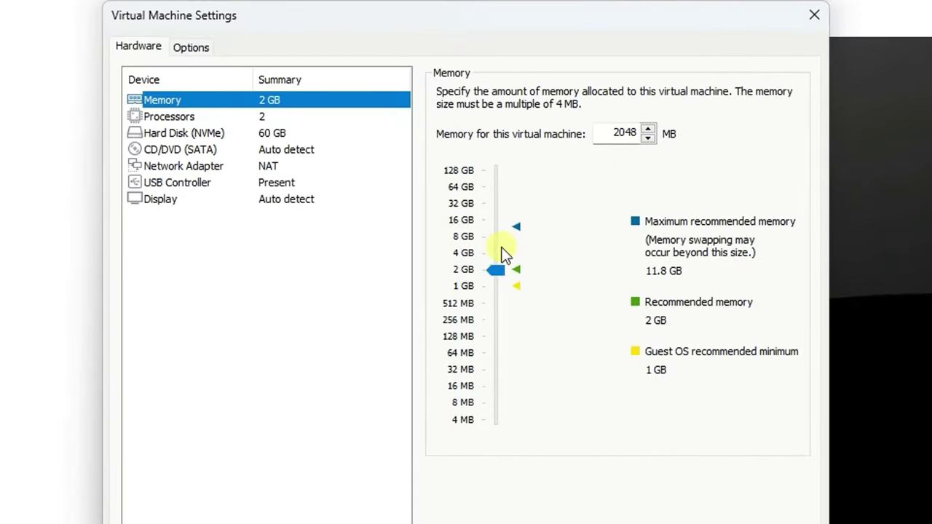
click(497, 253)
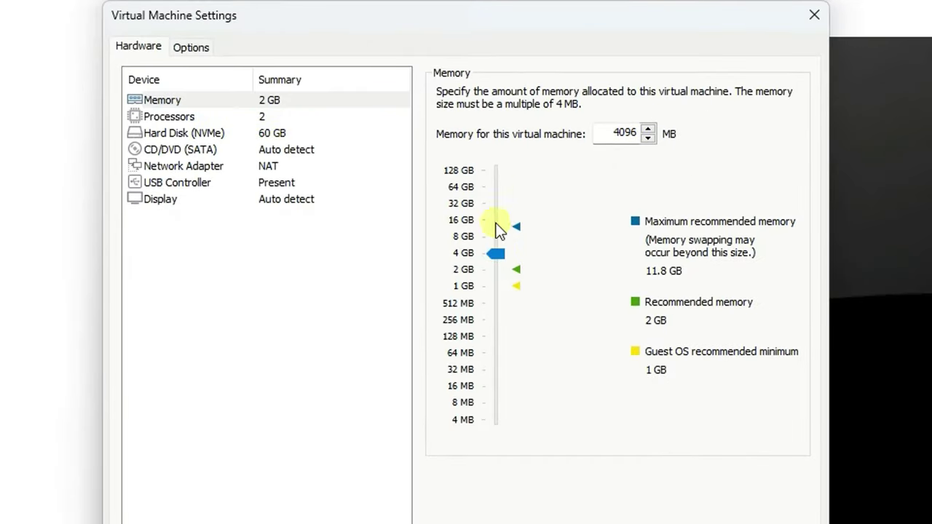
click(494, 240)
click(296, 118)
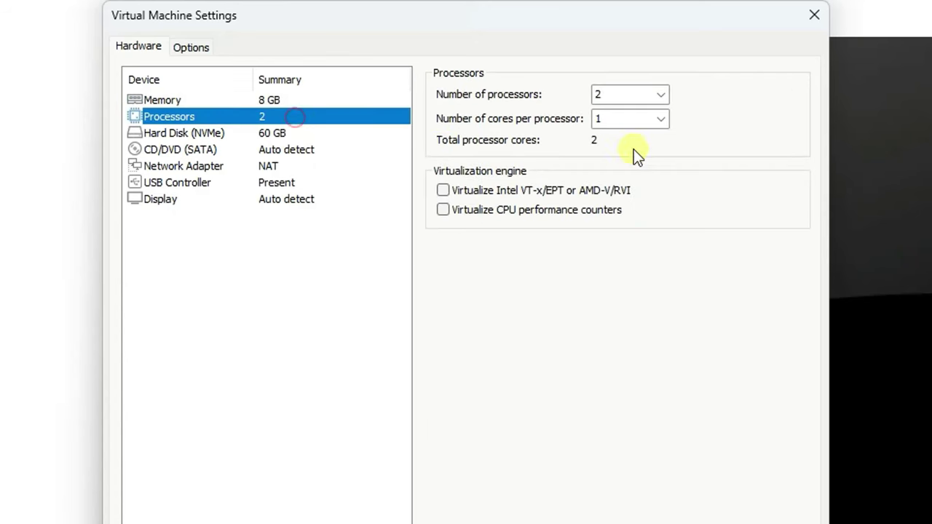
click(662, 120)
click(643, 148)
click(455, 193)
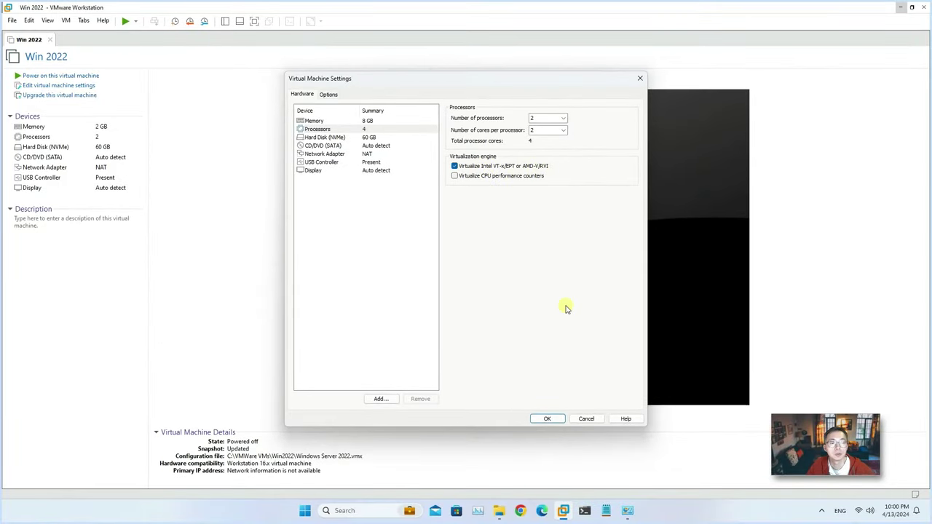
click(550, 419)
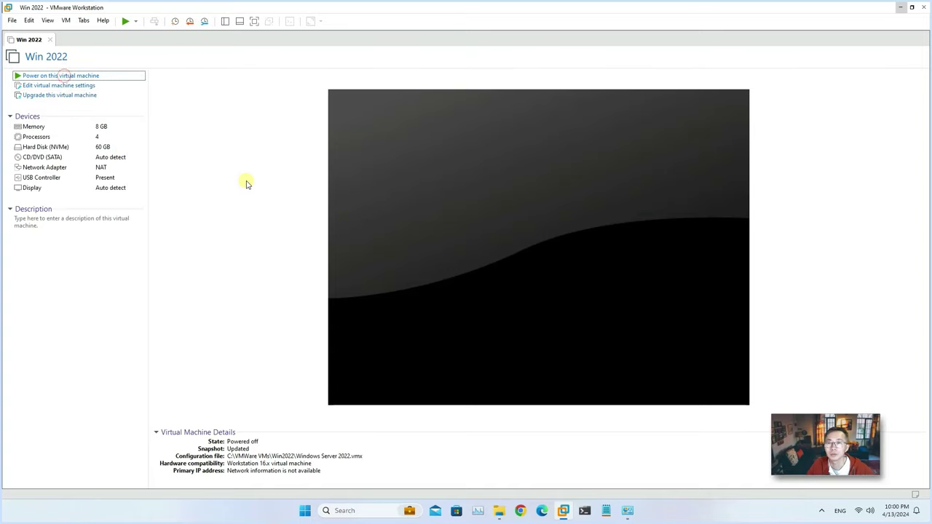
click(35, 75)
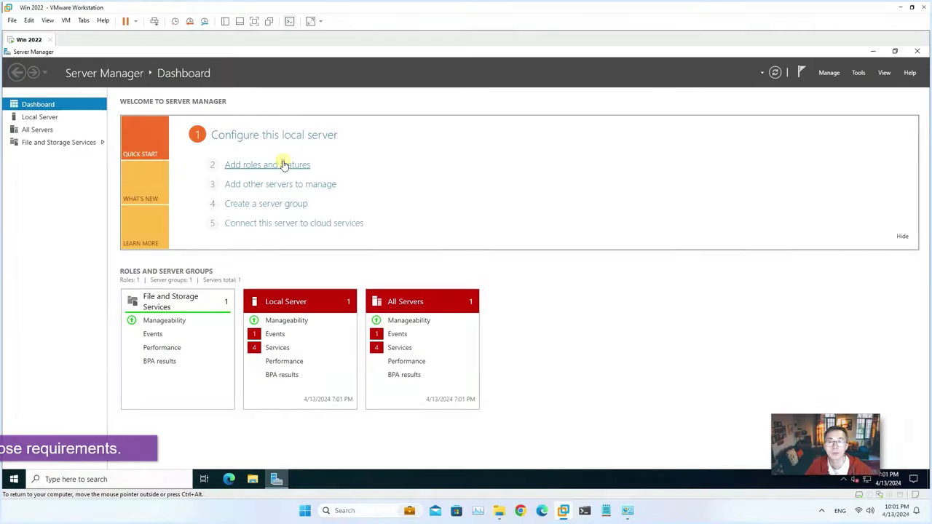
Step: Restart the wizard and select the Hyper-V role with its management tools
click(284, 166)
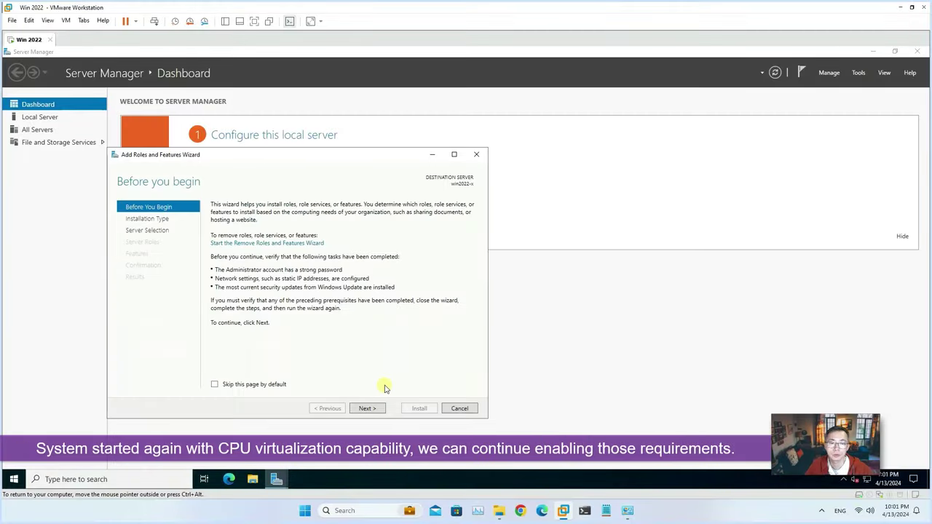
click(370, 409)
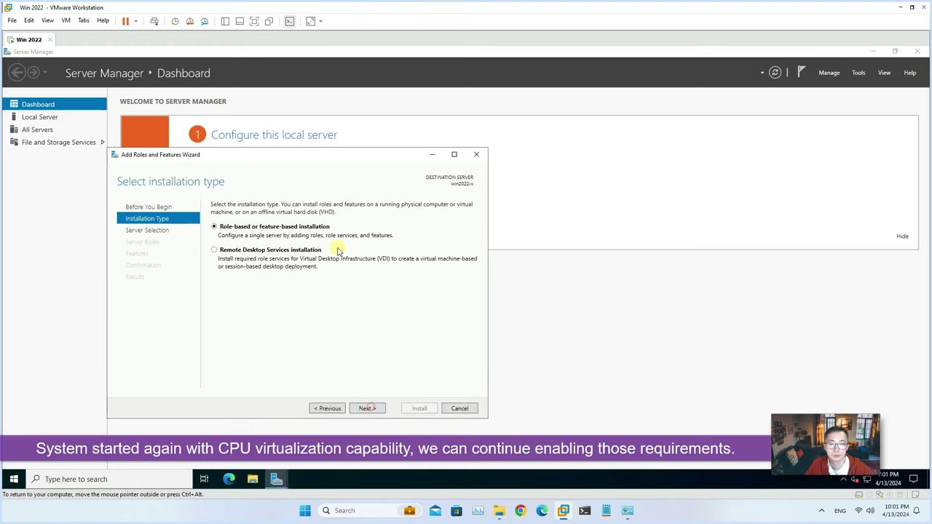
click(373, 409)
click(368, 409)
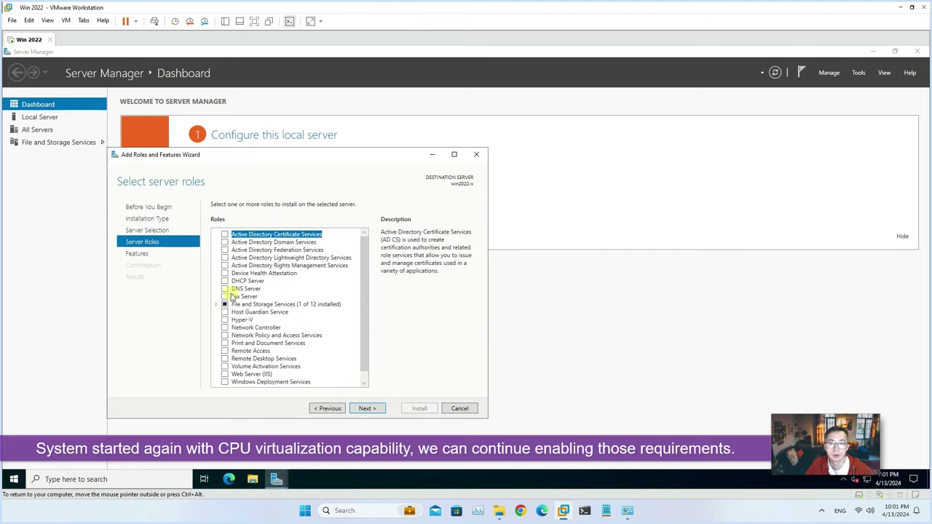
click(225, 321)
click(334, 363)
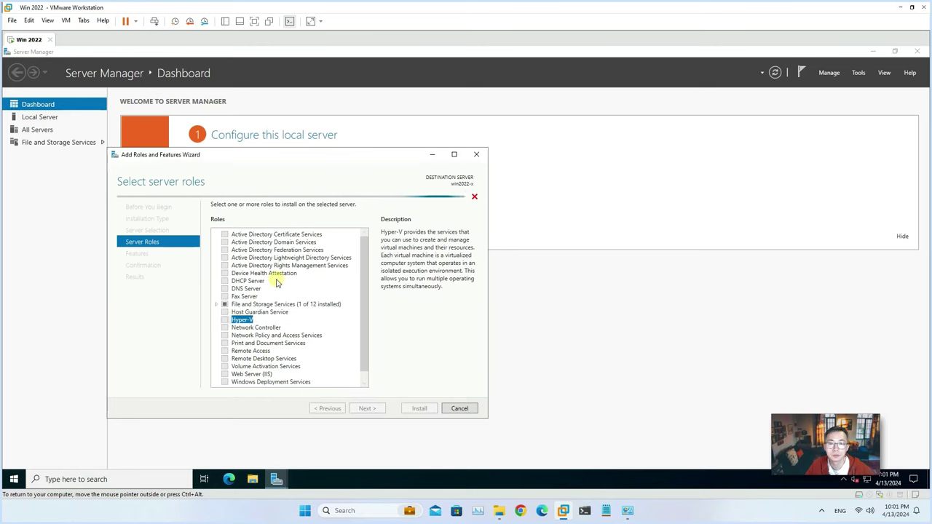
Step: Accept default Hyper-V switch, migration and storage settings, start installation, and close the wizard
click(367, 410)
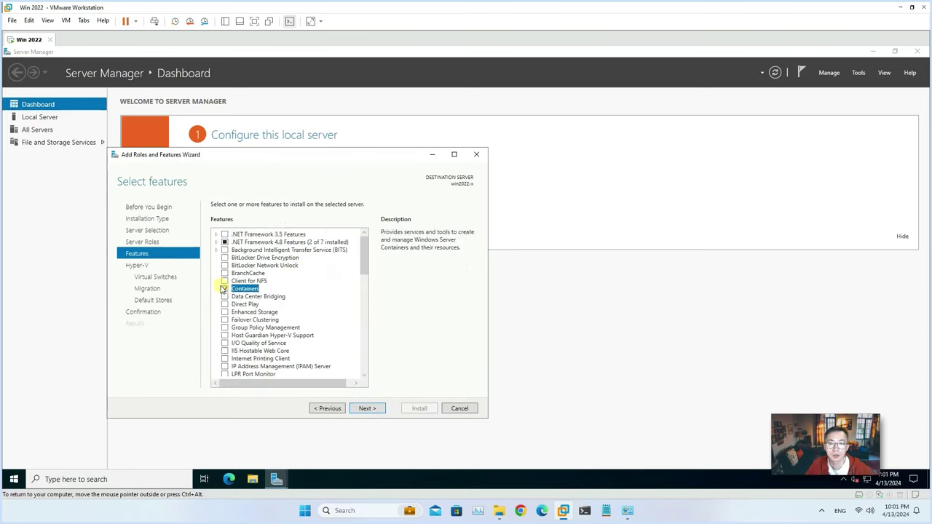
click(371, 409)
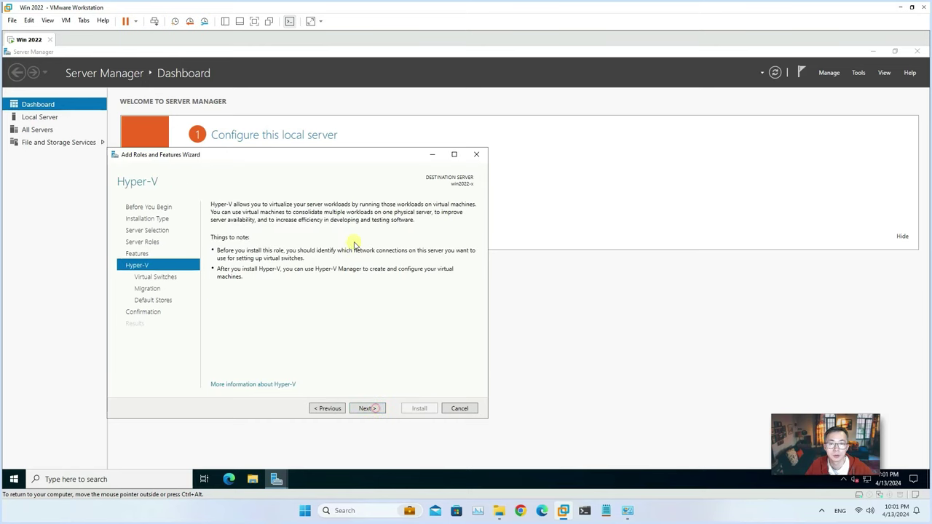
click(373, 410)
click(377, 410)
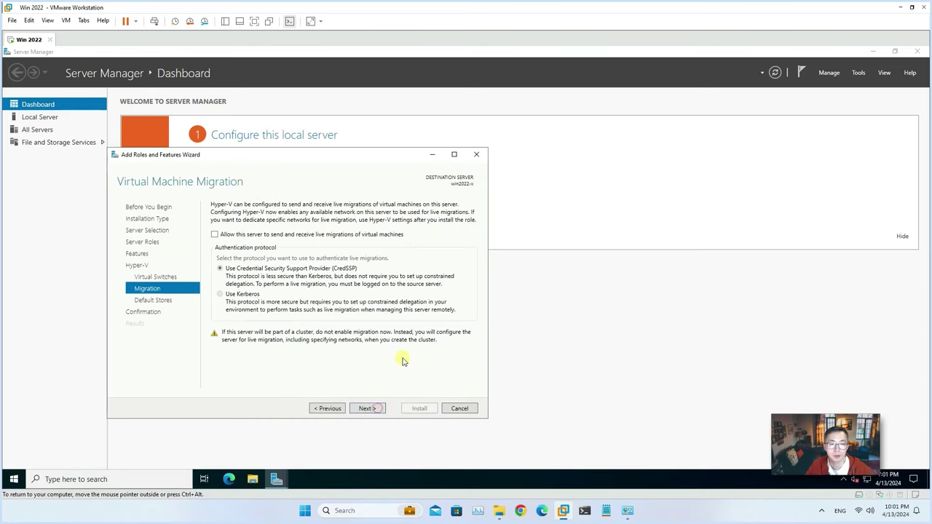
click(378, 410)
click(377, 410)
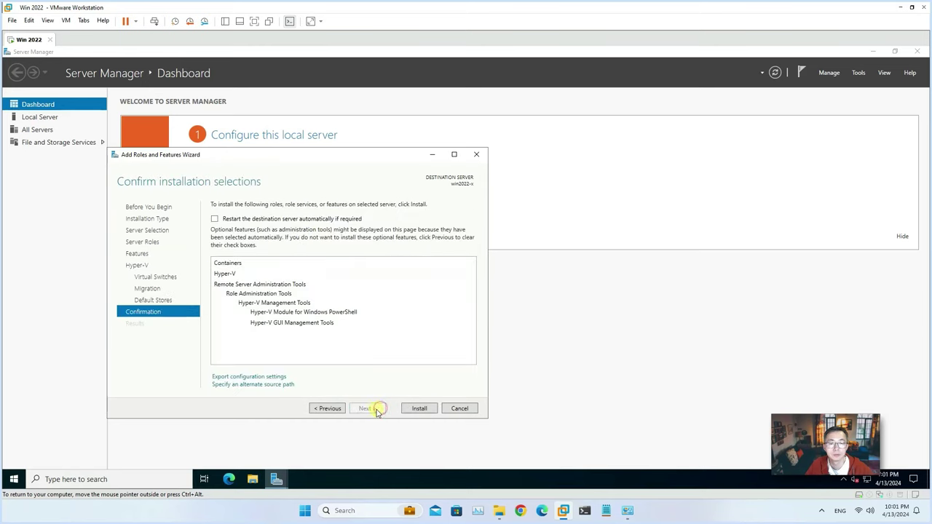
click(418, 408)
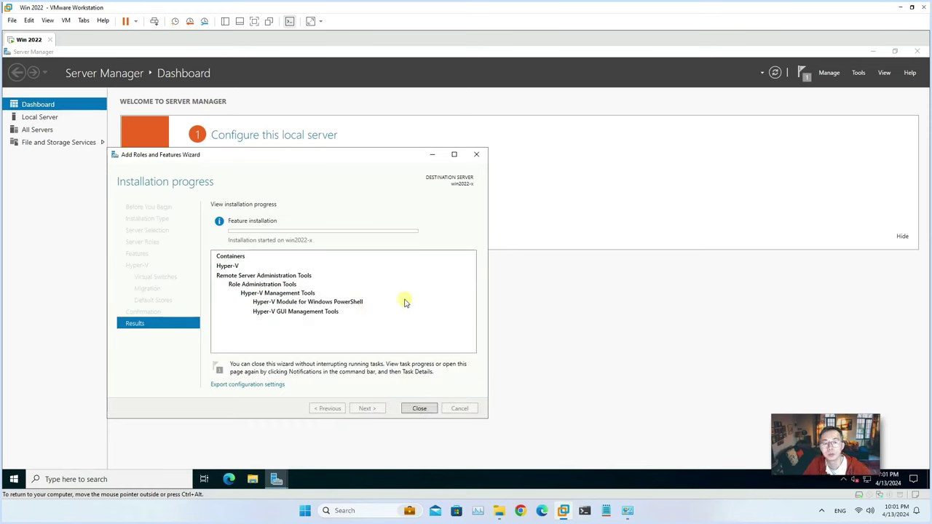
click(421, 408)
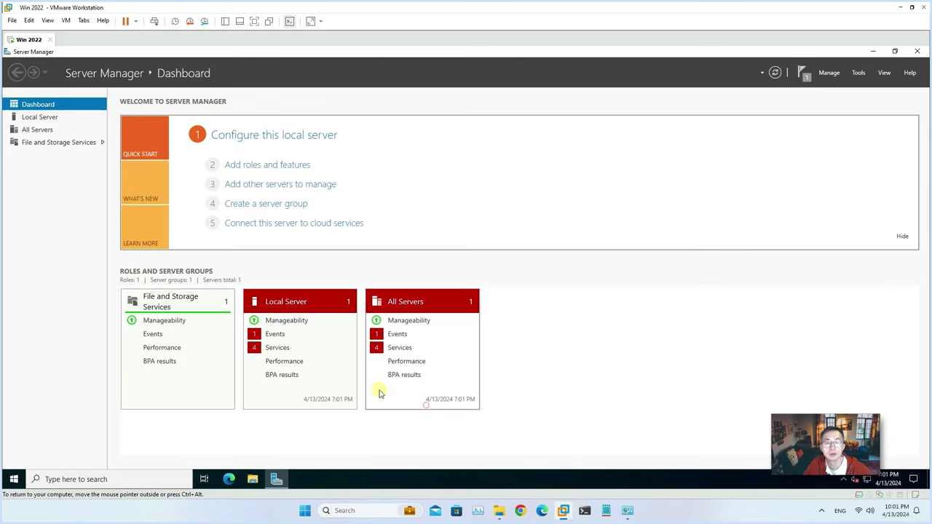
Step: Restart the server to finish installing the roles
click(14, 479)
click(14, 457)
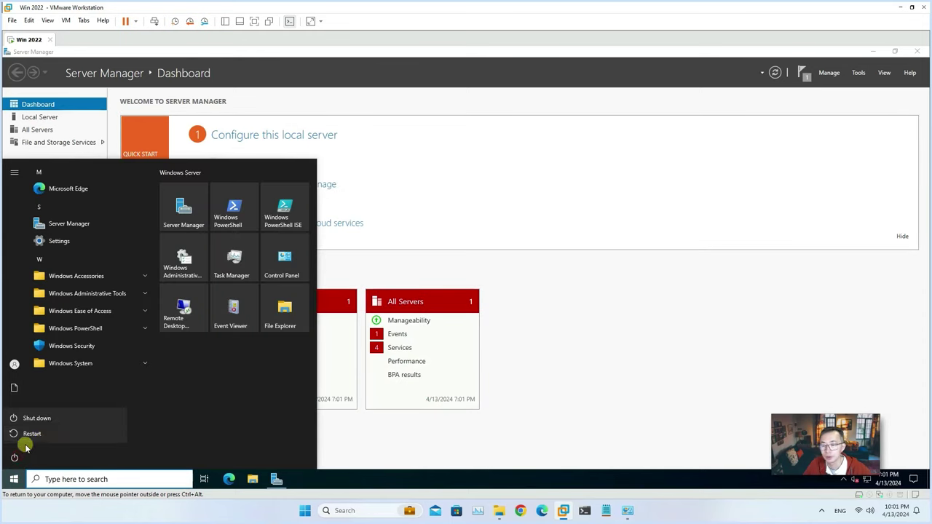
click(80, 432)
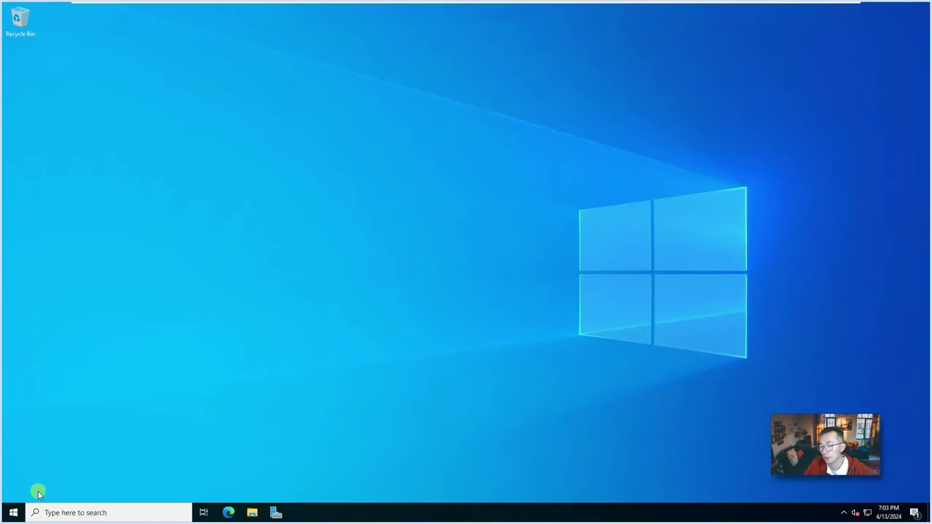
Step: Run wsl --install in an administrator PowerShell and minimize it while Ubuntu downloads
right_click(14, 510)
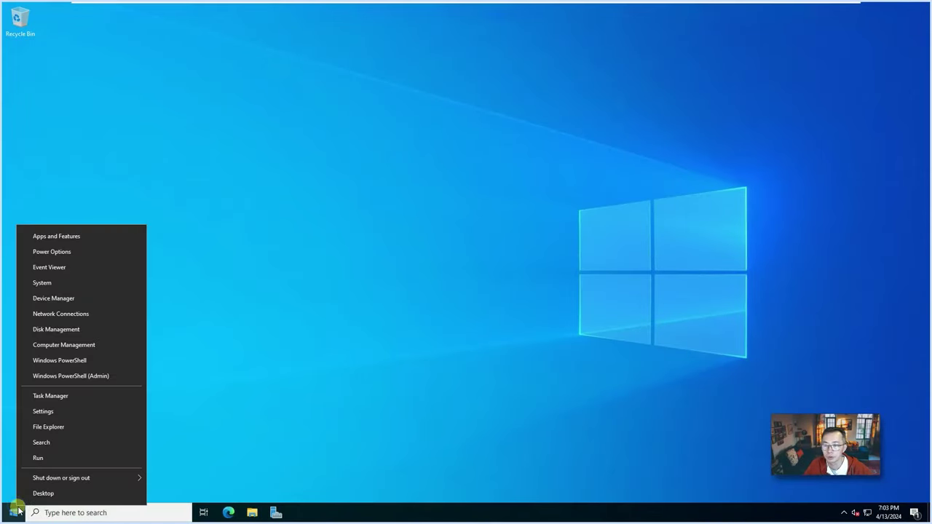
click(136, 378)
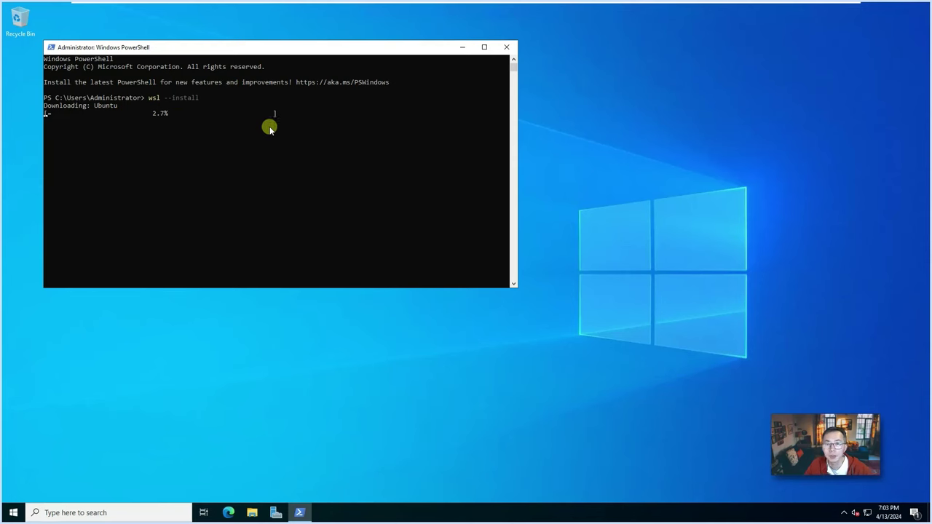
click(462, 48)
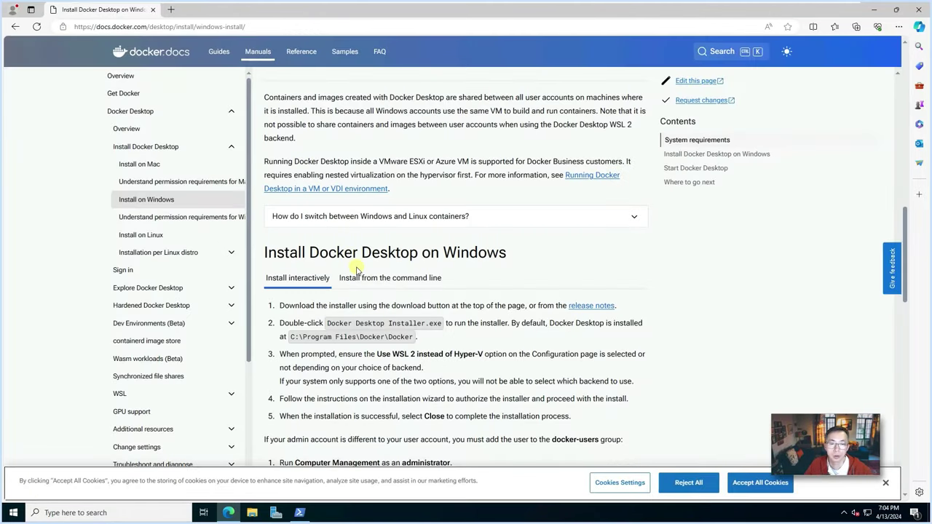
Step: Search 'docker desktop download windows' in a new tab and open the Docker Desktop page
click(170, 10)
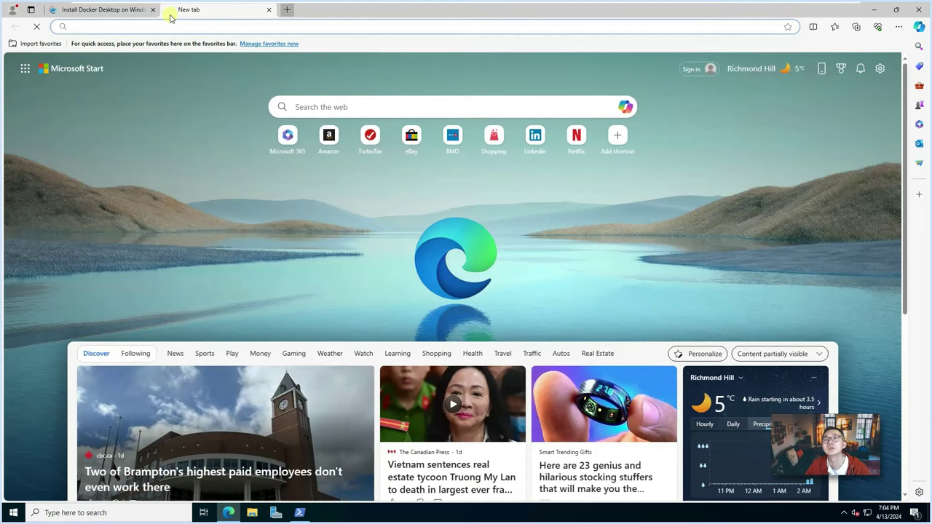
text(docker desk)
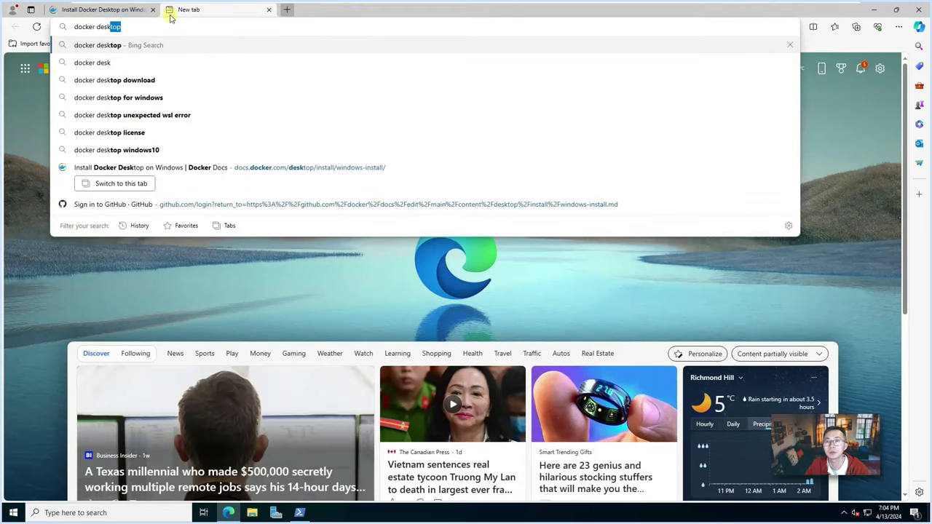
text(top )
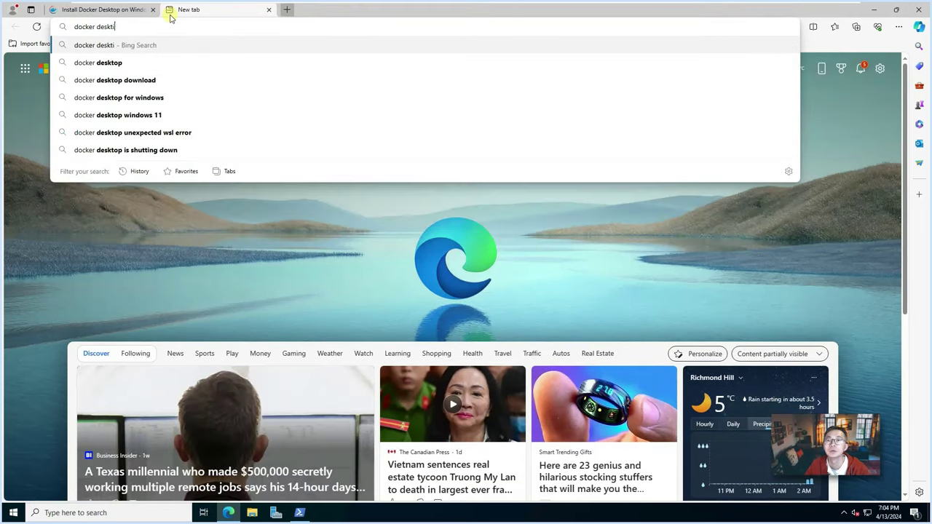
text(download windows)
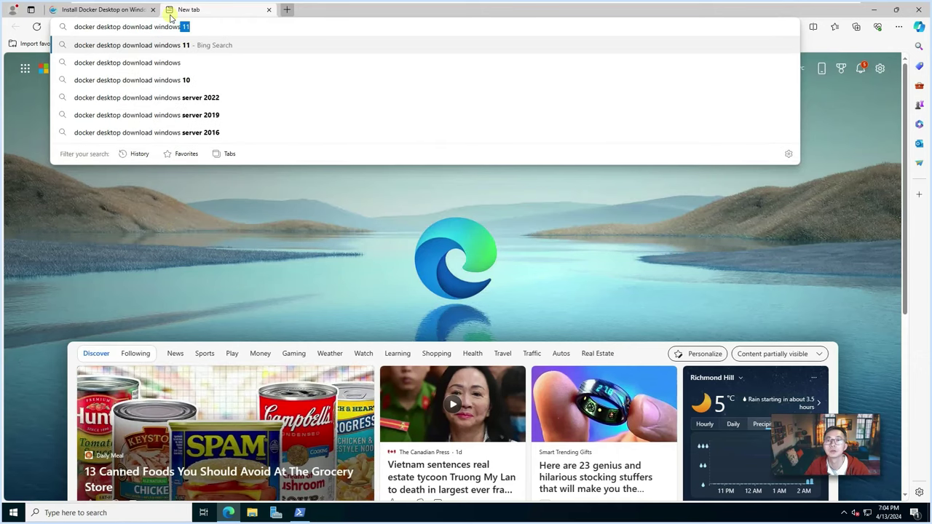
key(BackSpace)
key(Return)
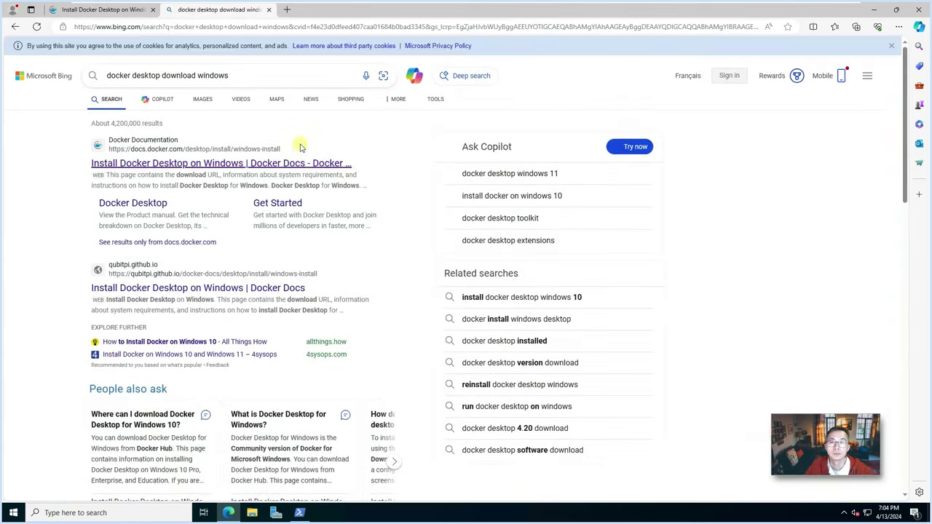
click(306, 166)
Step: Launch Docker Desktop Installer from the Downloads folder in File Explorer
mouse_move(525, 312)
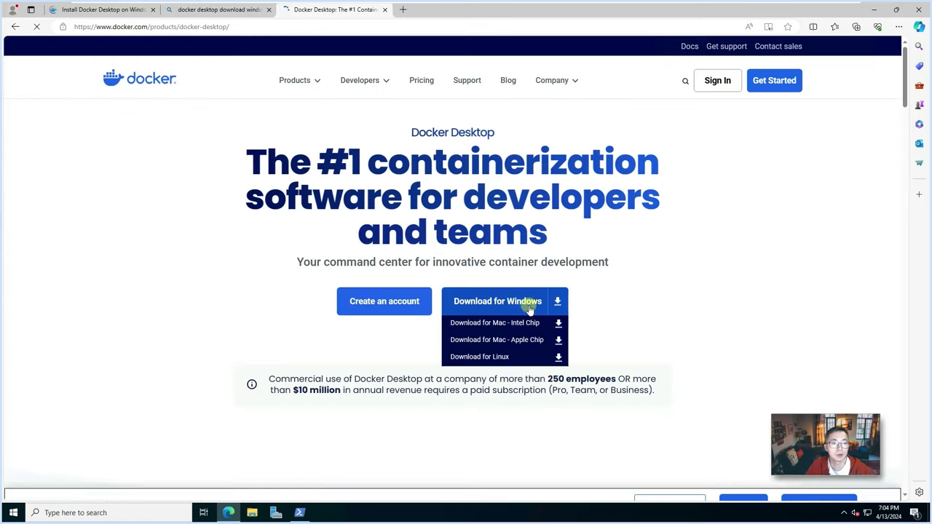
click(253, 515)
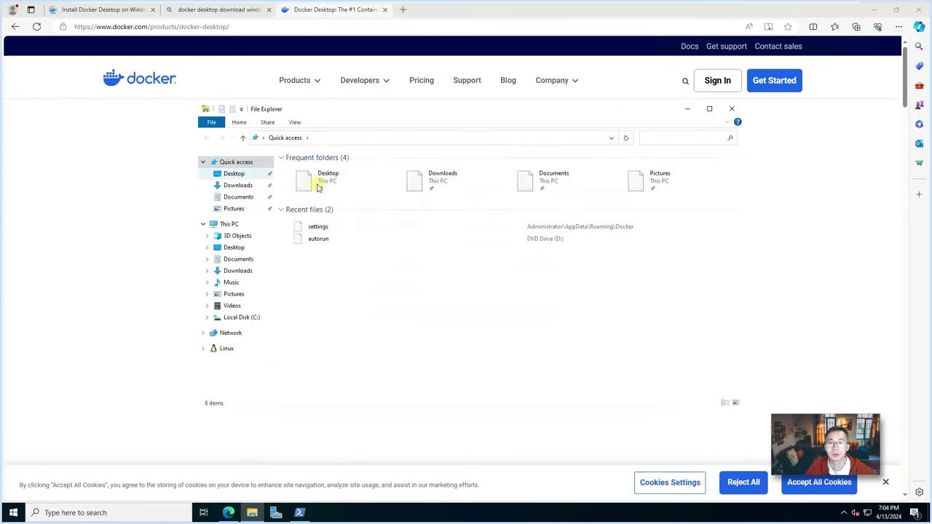
click(238, 185)
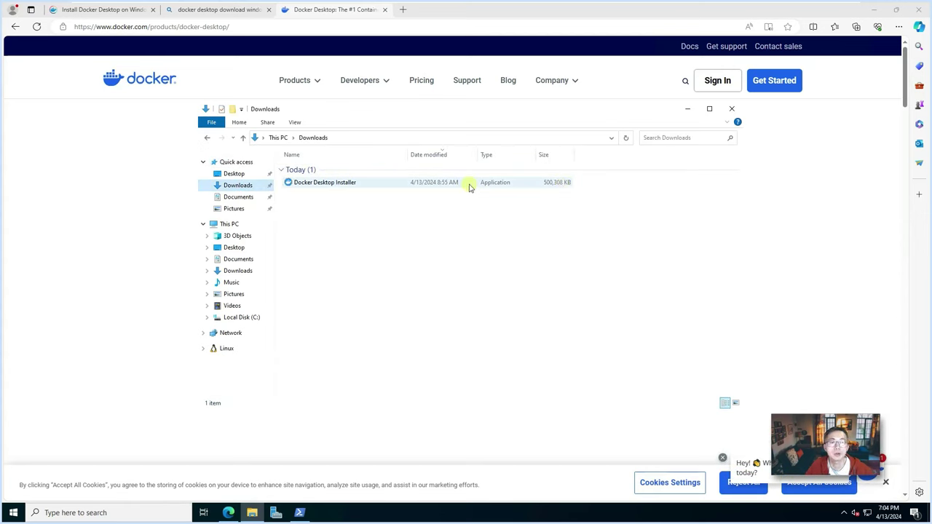
double_click(339, 184)
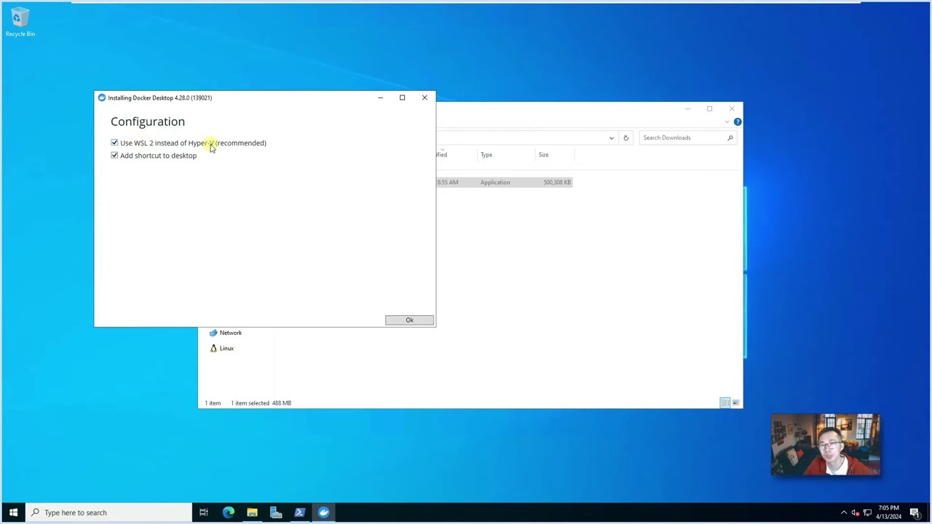
Step: Install Docker Desktop 4.28.0 with the default configuration and close the installer once it succeeds
click(409, 319)
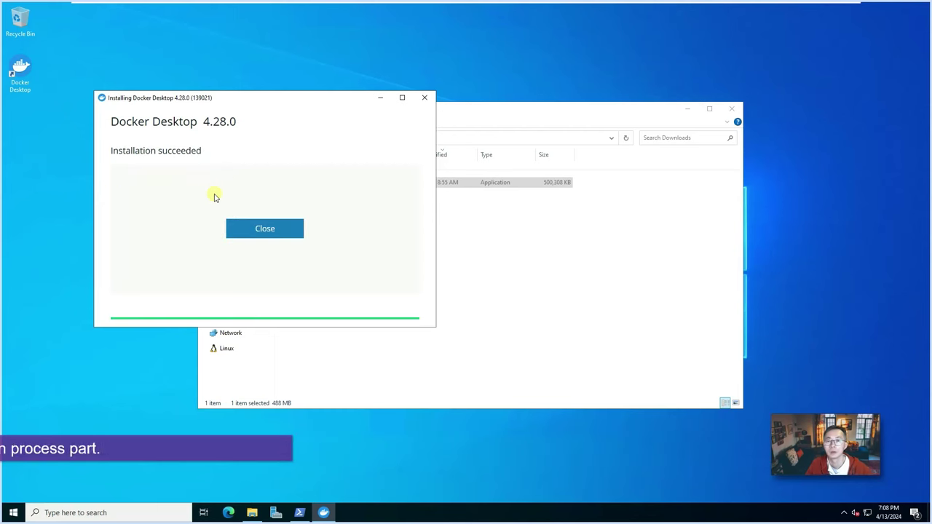
click(268, 228)
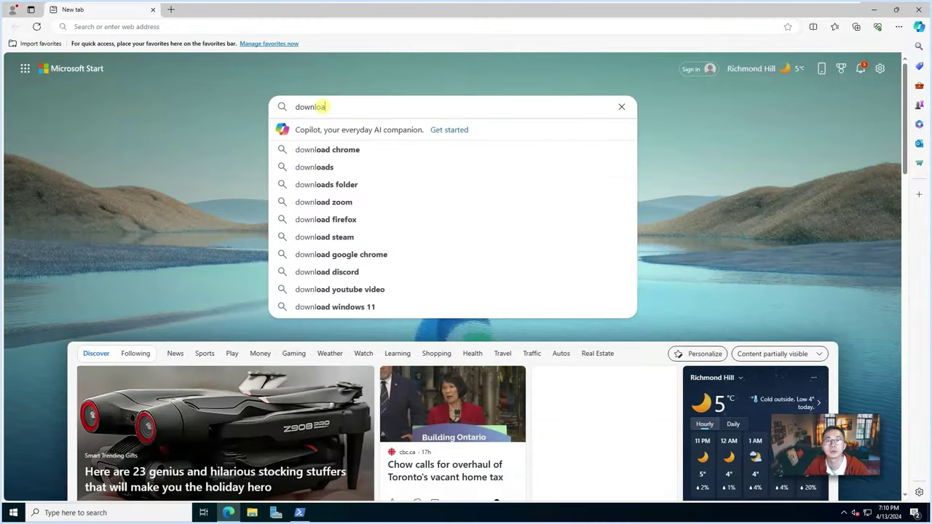
Step: Search 'download nessus windows', download Nessus-10.7.2-x64.msi from Tenable after agreeing to the license, and open it
key(Return)
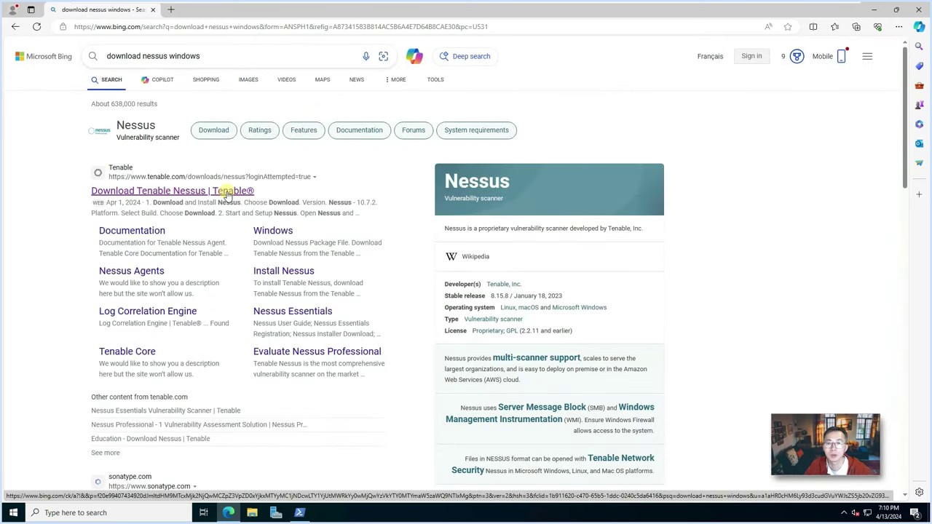
click(227, 193)
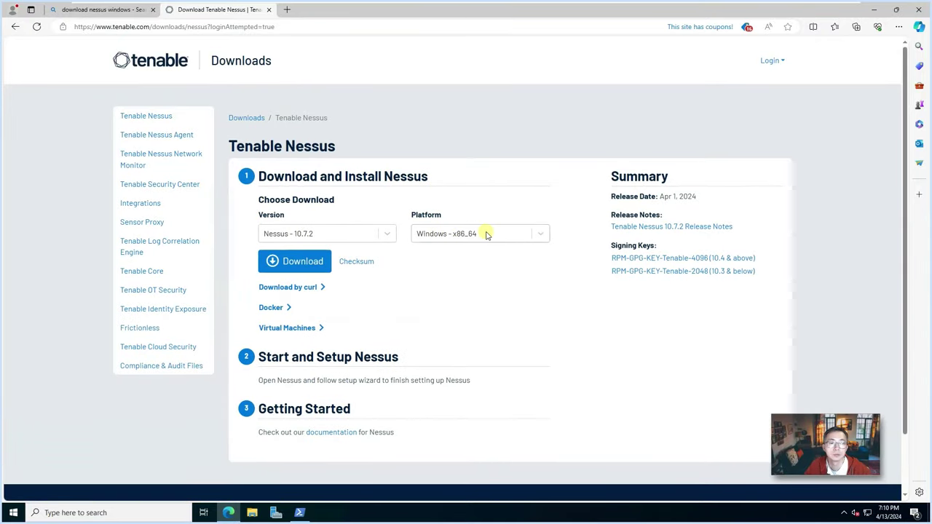
click(293, 261)
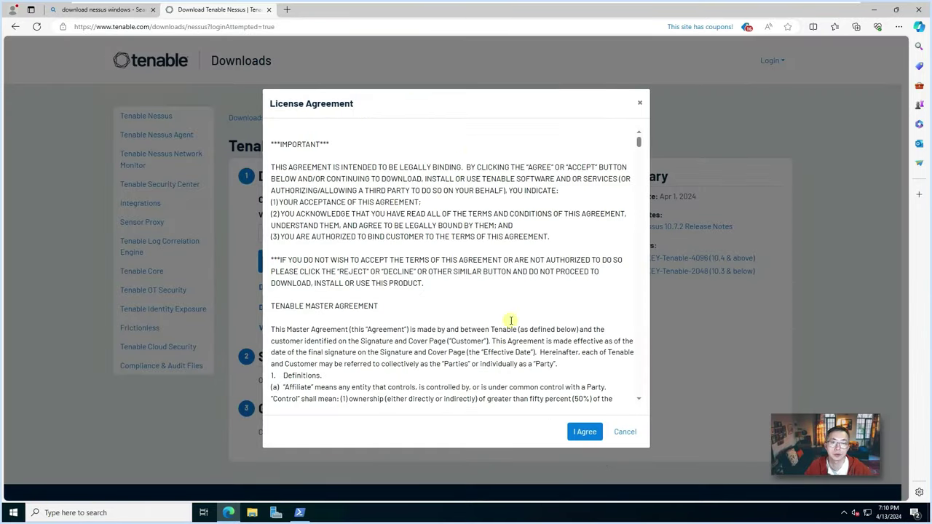
click(585, 432)
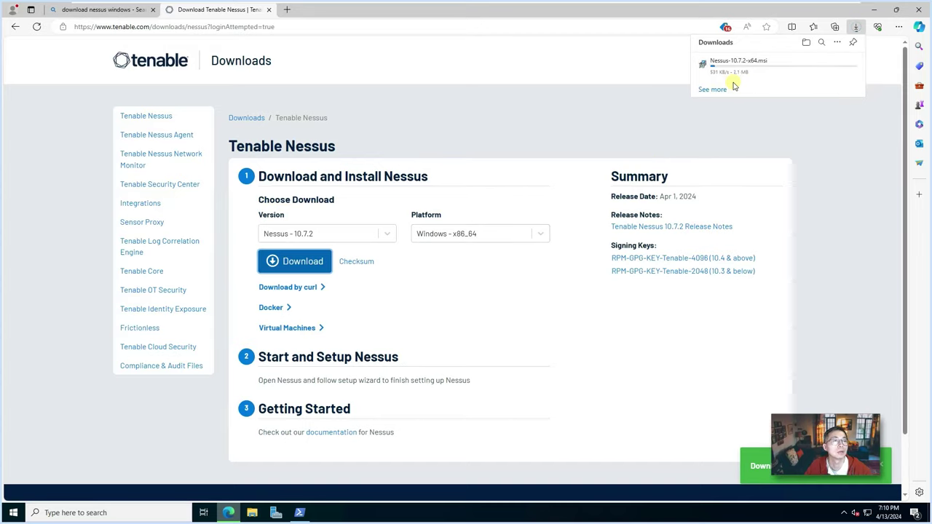
mouse_move(759, 82)
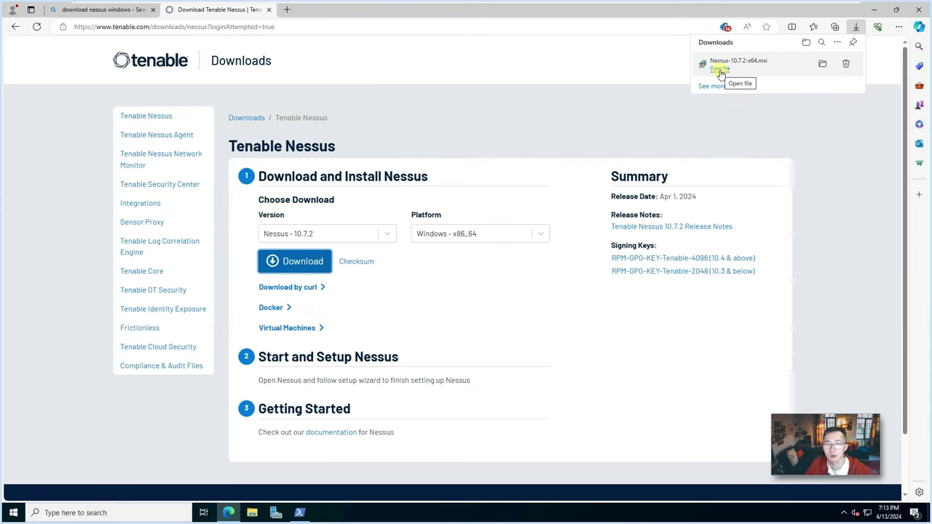
click(720, 70)
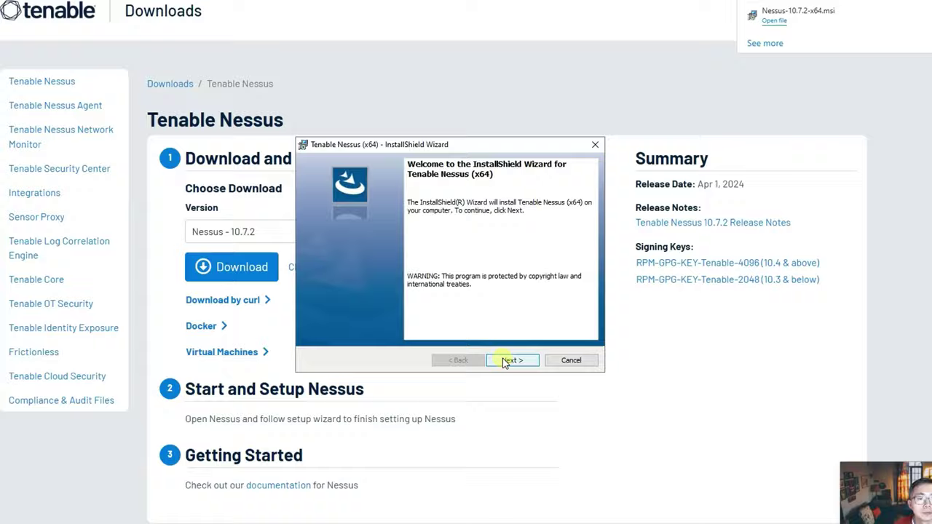
Step: Install Tenable Nessus (x64) to the default C:\Program Files\Tenable\Nessus\ folder, accepting the license terms
click(507, 361)
click(344, 315)
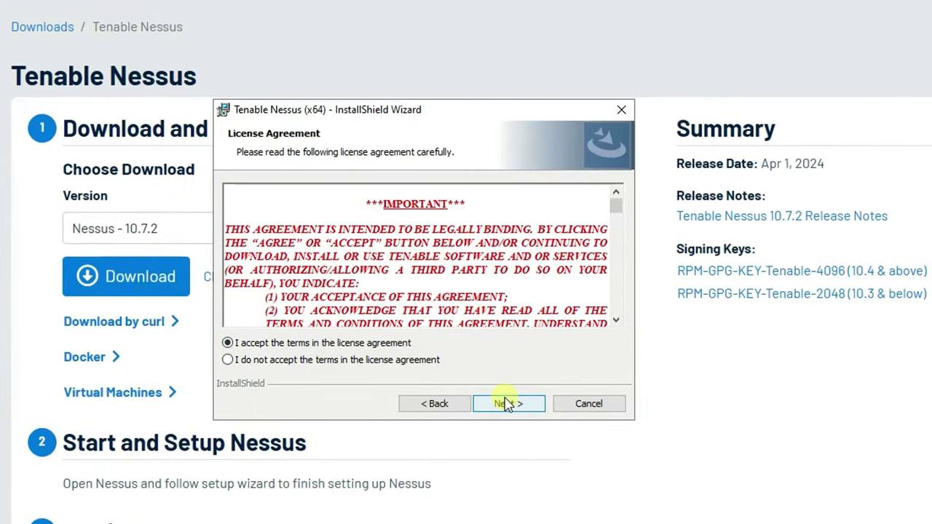
click(508, 404)
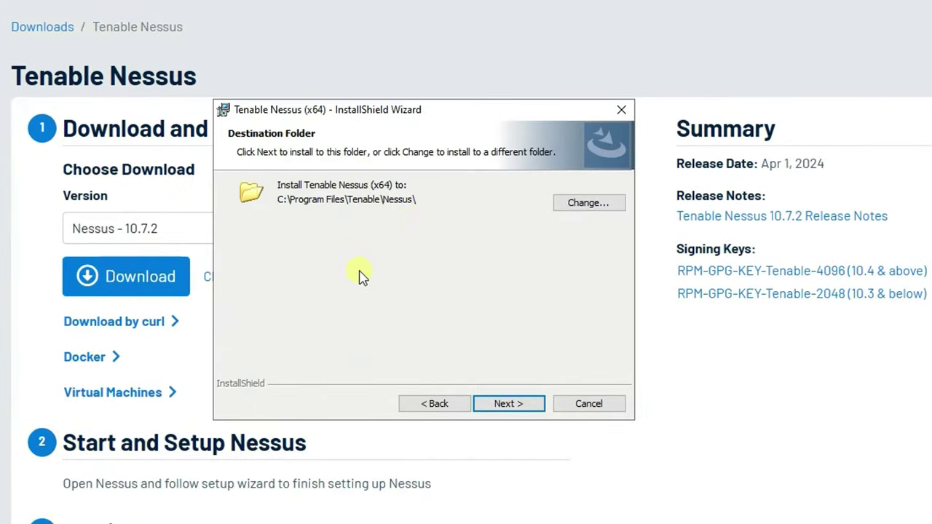
click(498, 399)
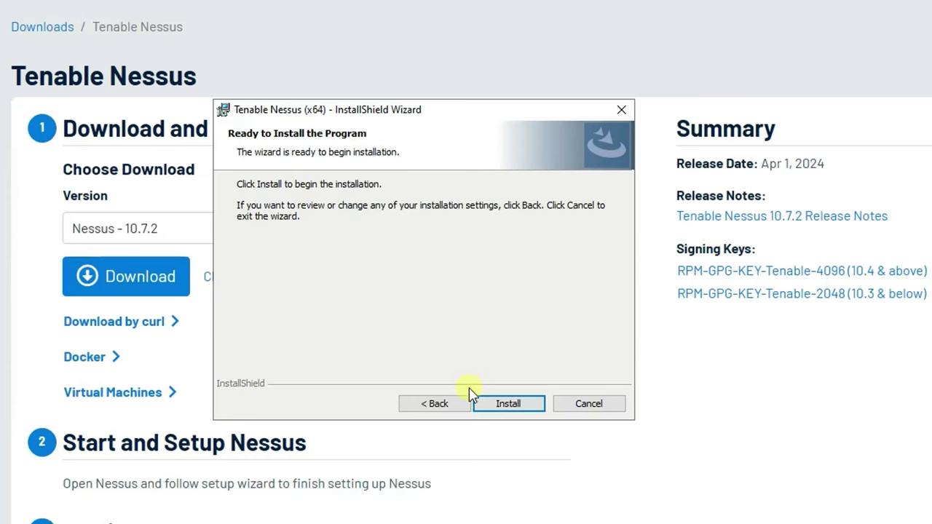
click(504, 405)
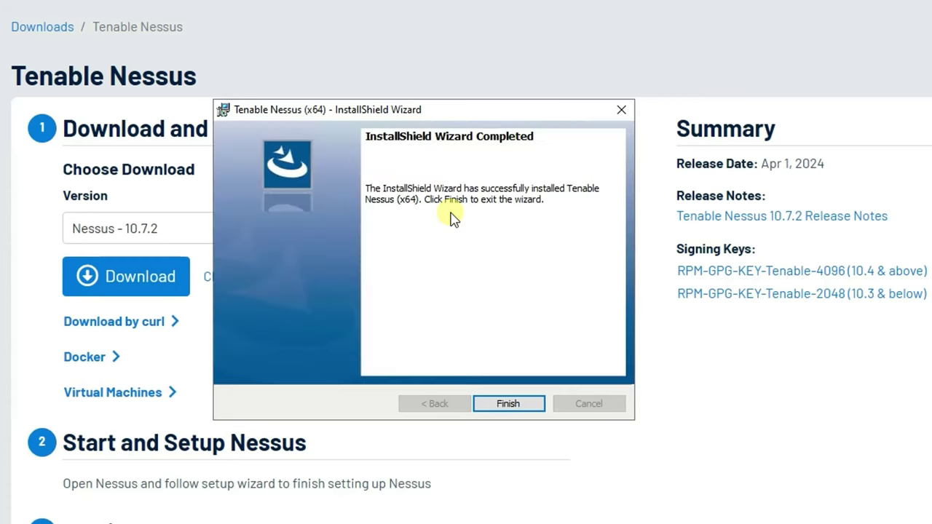
click(525, 406)
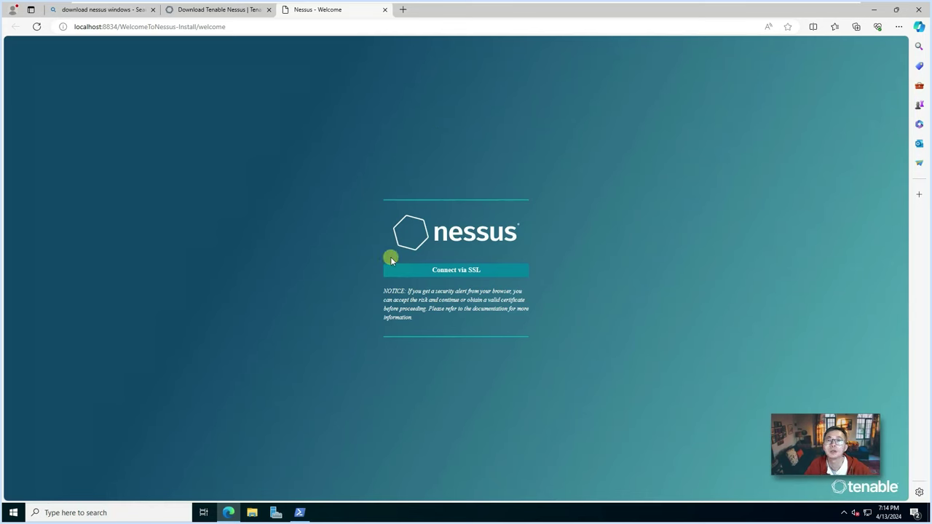
Step: Connect to Nessus at localhost:8834 over SSL, proceeding past the certificate warning
double_click(109, 26)
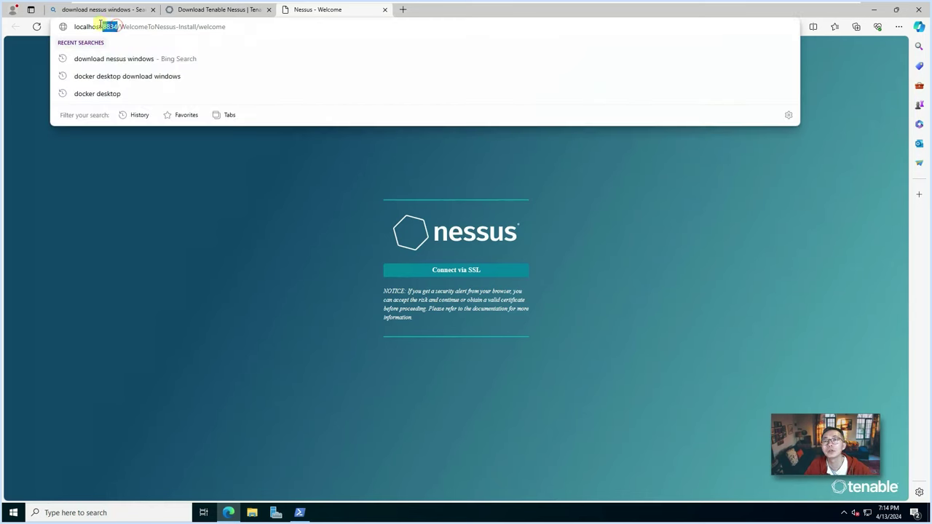
click(659, 268)
click(466, 269)
click(340, 252)
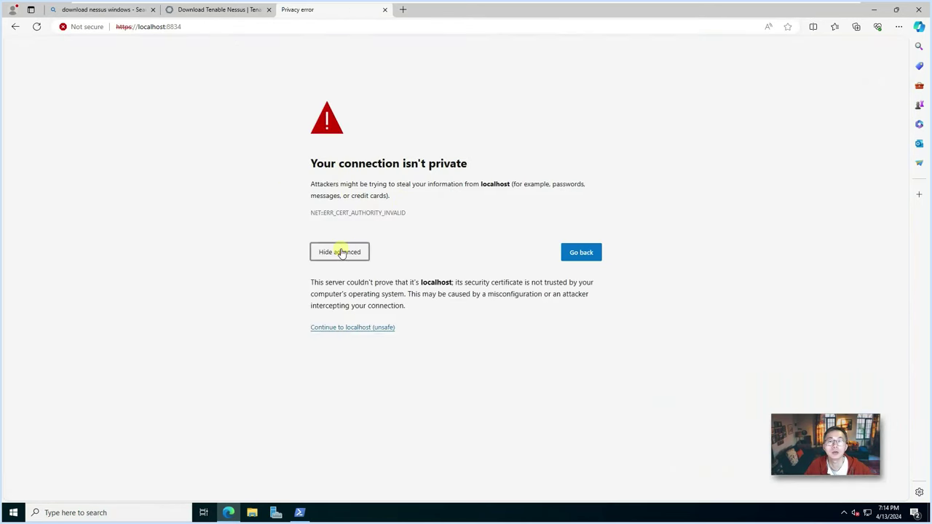
click(387, 328)
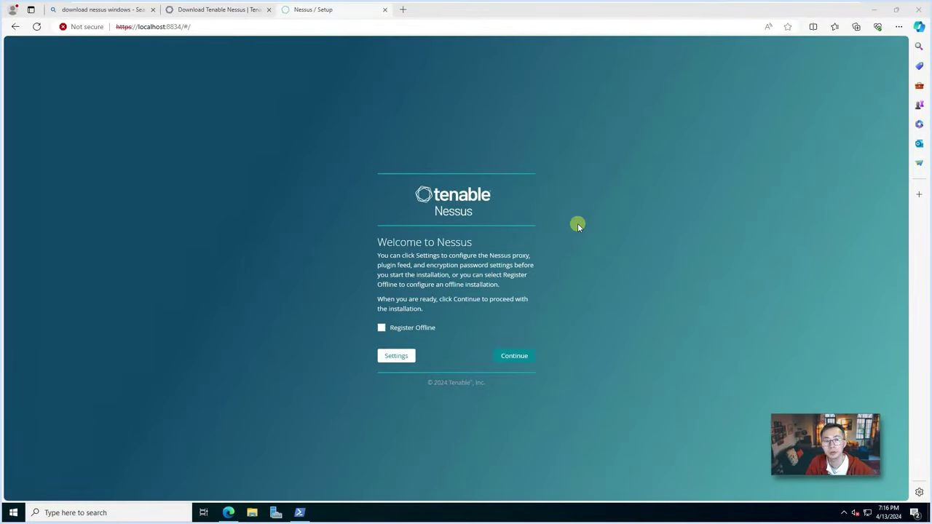
Step: Review the proxy, plugin feed and encryption password settings without saving, then continue past the welcome page
click(400, 357)
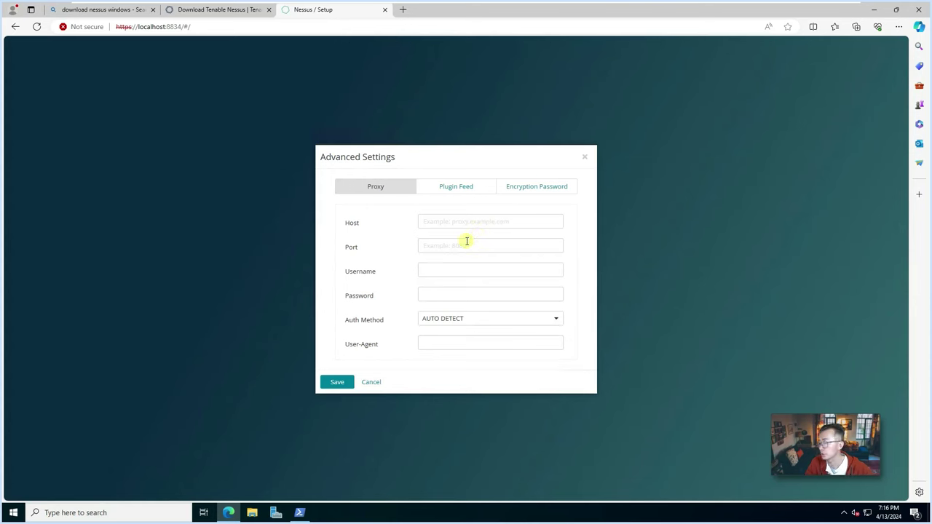
click(458, 189)
click(537, 250)
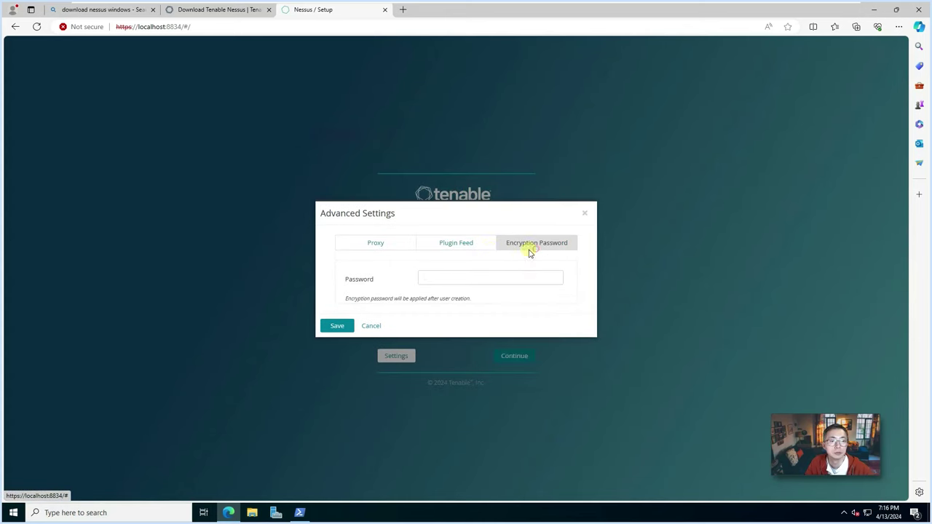
click(386, 248)
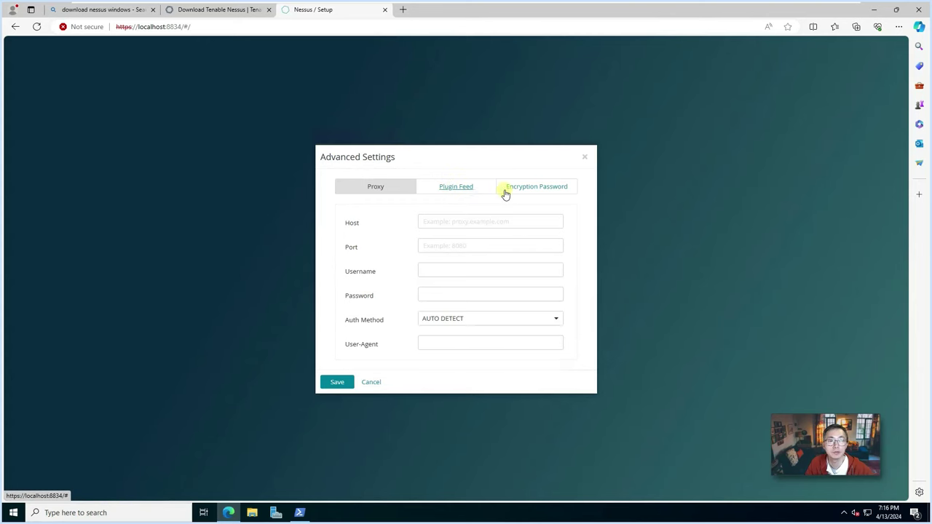
click(372, 383)
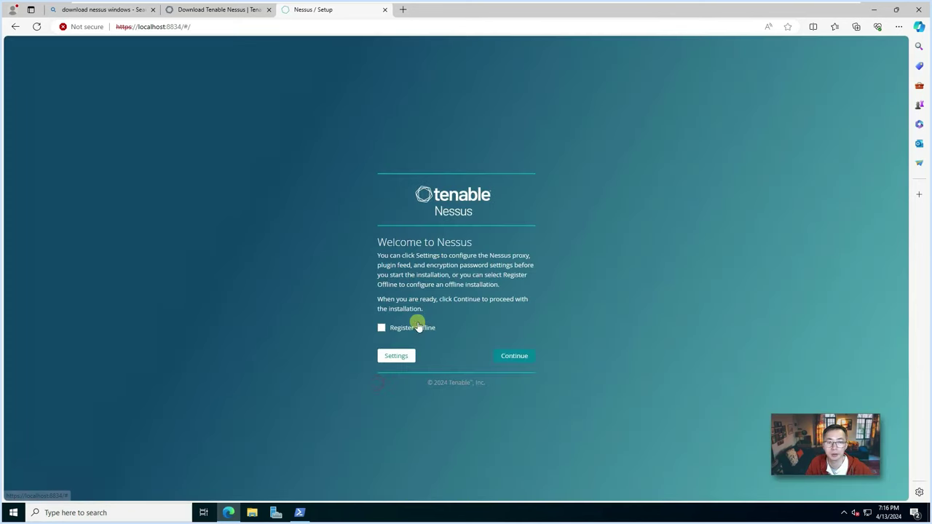
click(520, 357)
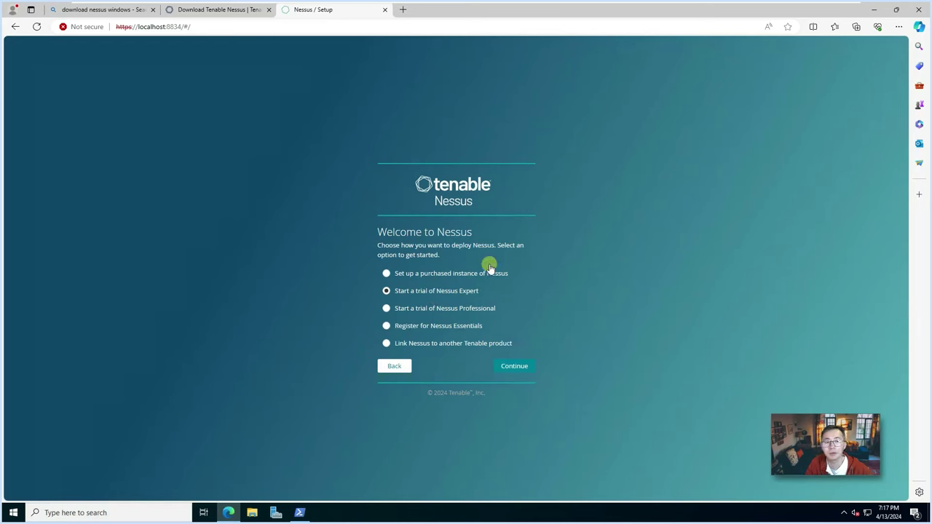
Step: Continue with the Nessus Expert trial option and submit the business e-mail address
click(526, 368)
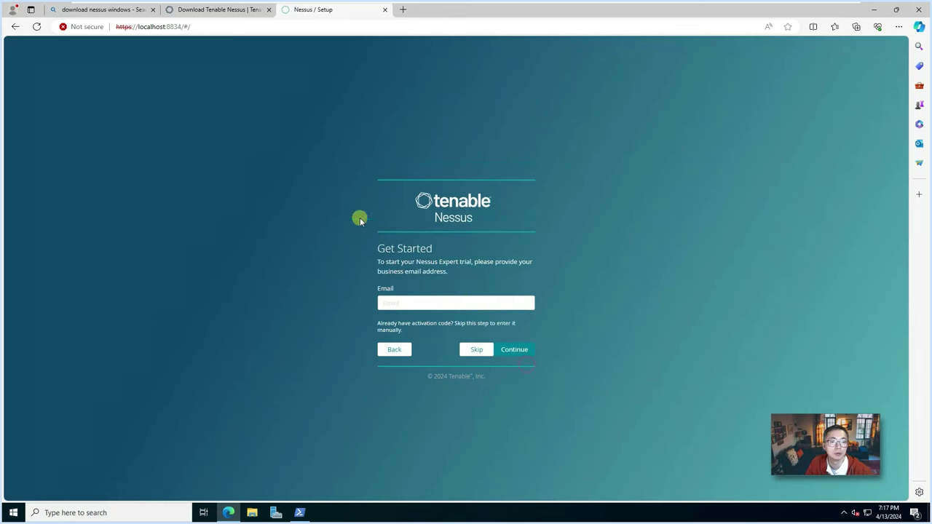
click(419, 307)
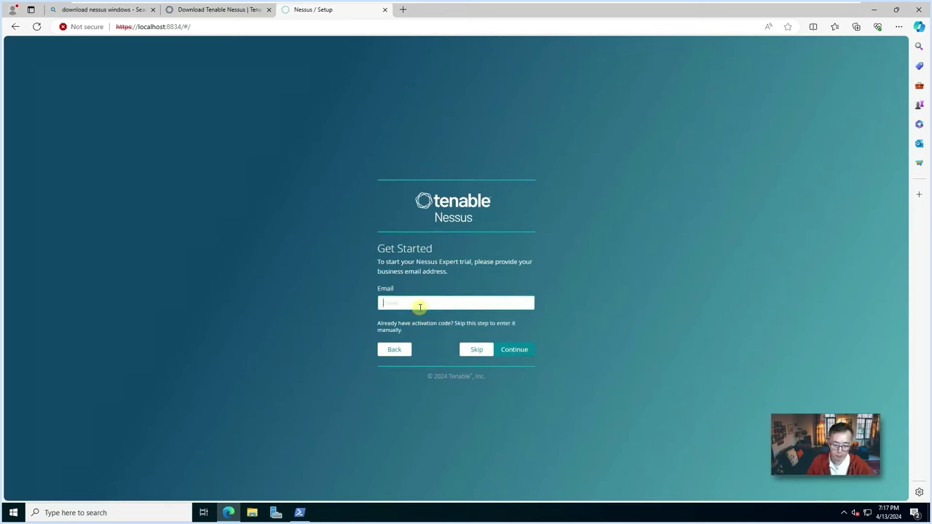
key(ctrl+v)
click(519, 348)
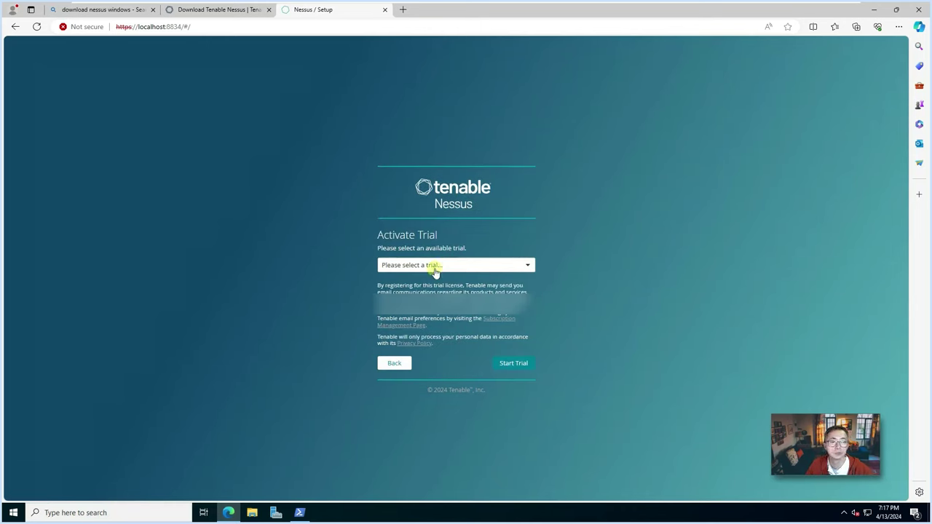
Step: Choose the Nessus Expert trial, start it, and continue past the trial license details
click(499, 267)
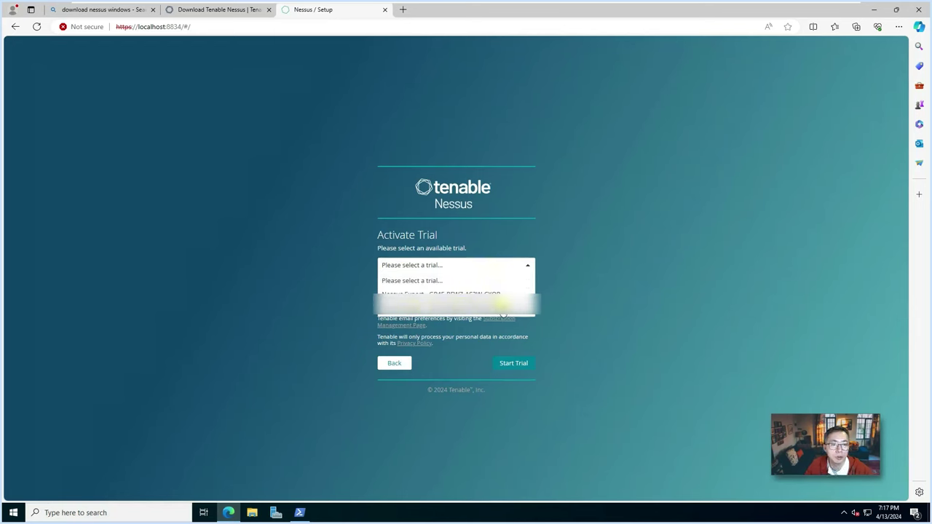
click(497, 296)
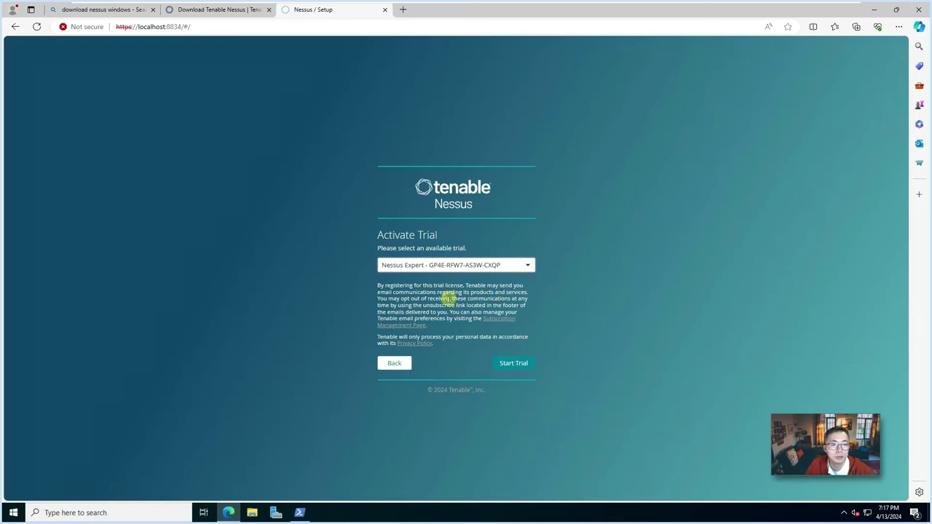
click(505, 363)
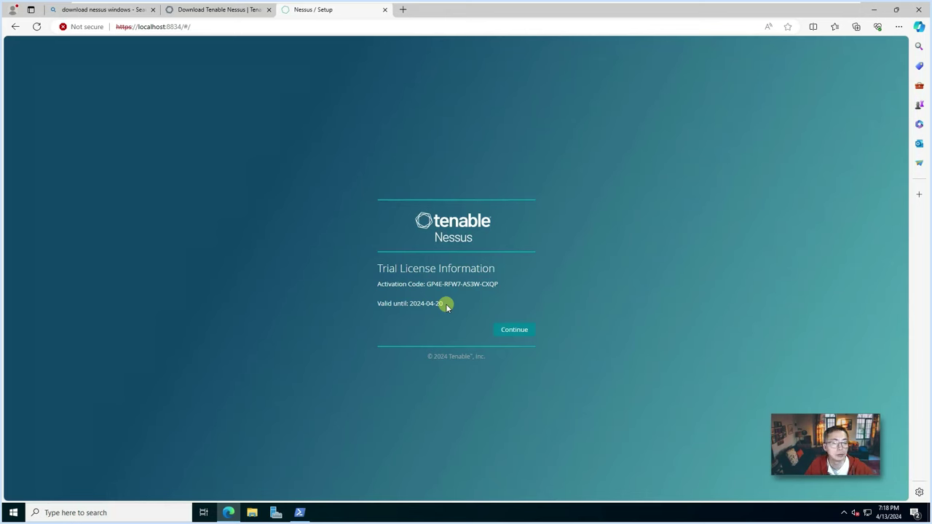
click(514, 330)
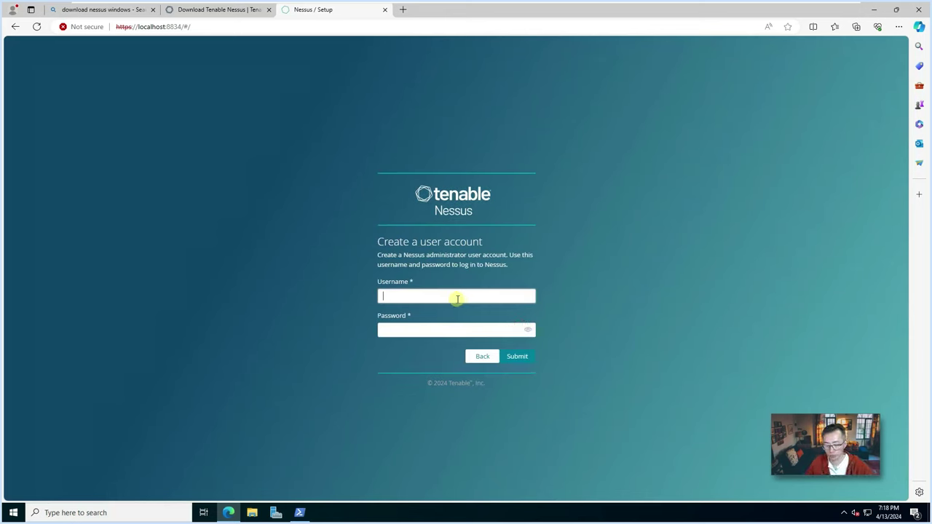
Step: Submit the new administrator username and password to complete Nessus setup
key(Return)
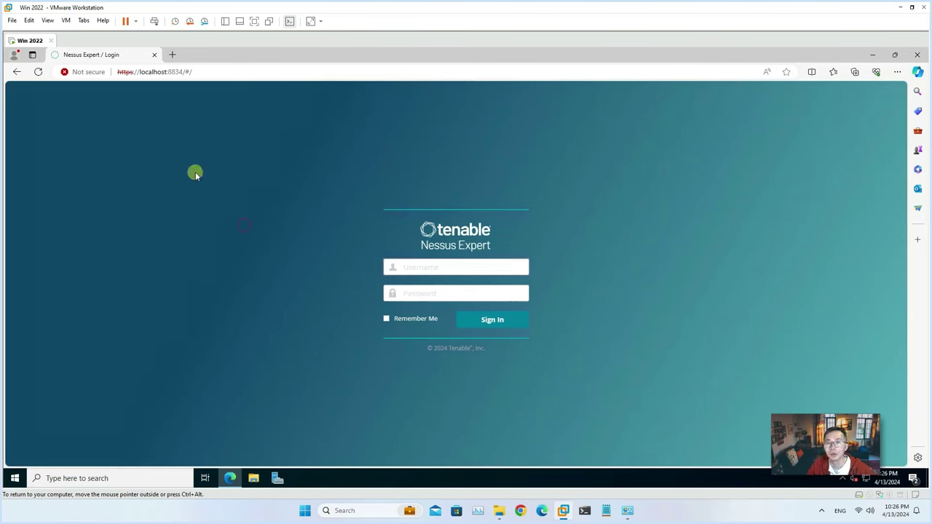
Step: Sign in to Nessus as admin and dismiss the 'Nessus has no plugins' notification
click(160, 72)
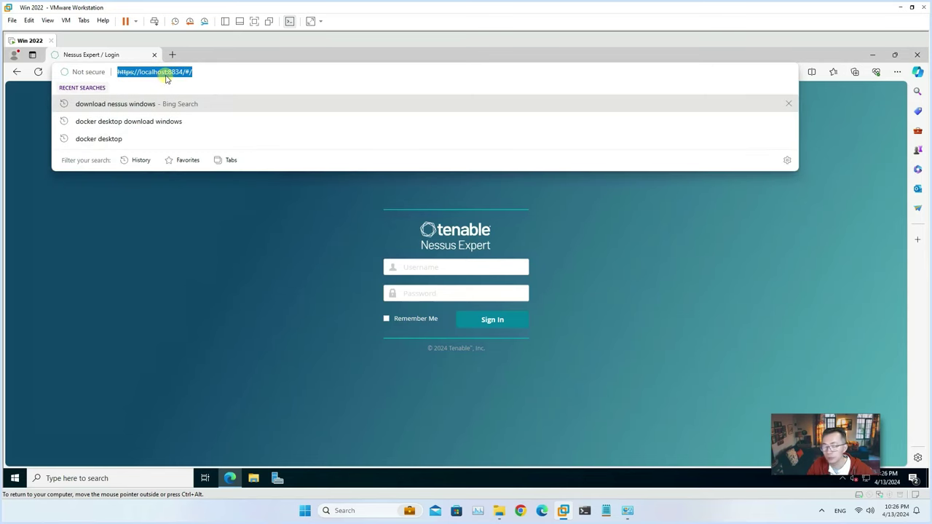
click(483, 264)
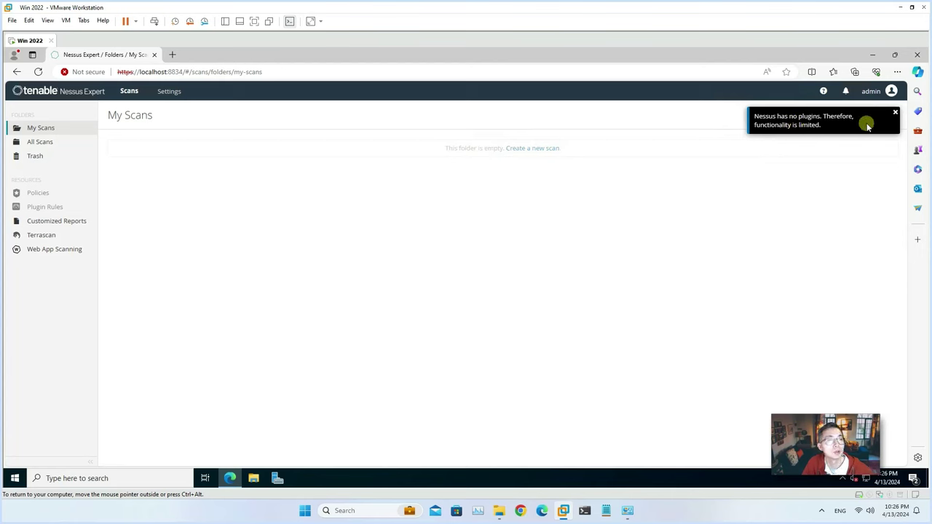
click(895, 115)
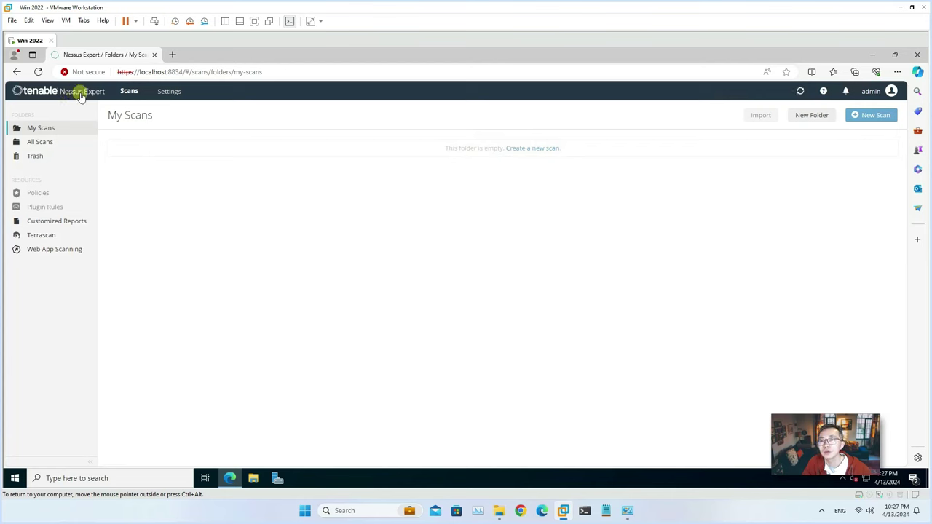
Step: View the Terrascan page, then the Web App Scanning page listing Docker and WAS image requirements
click(57, 237)
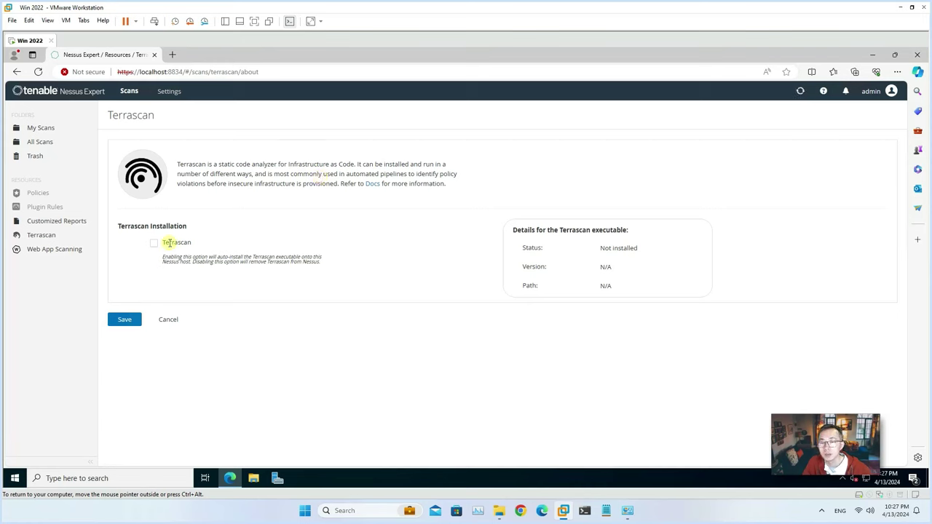
click(58, 253)
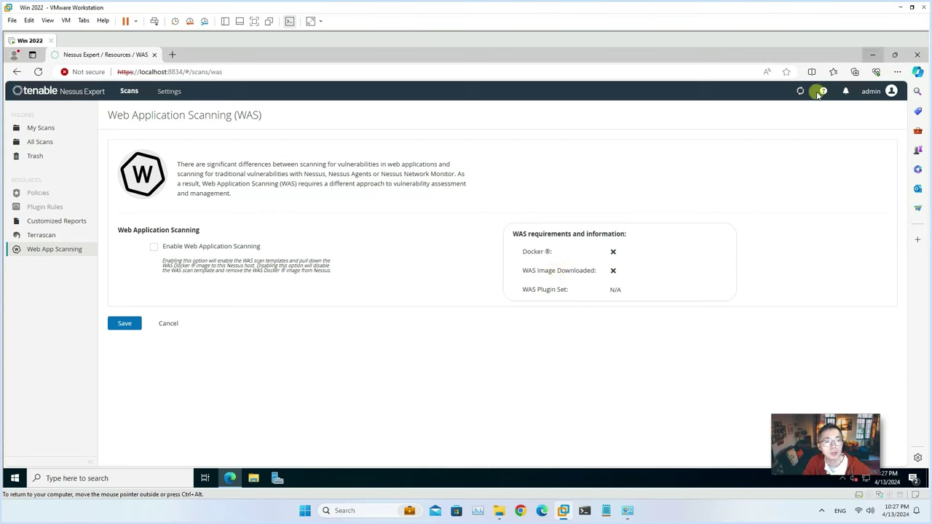
Step: Launch Docker Desktop from the desktop, move its window to the top-left, and close the stopped window
click(870, 55)
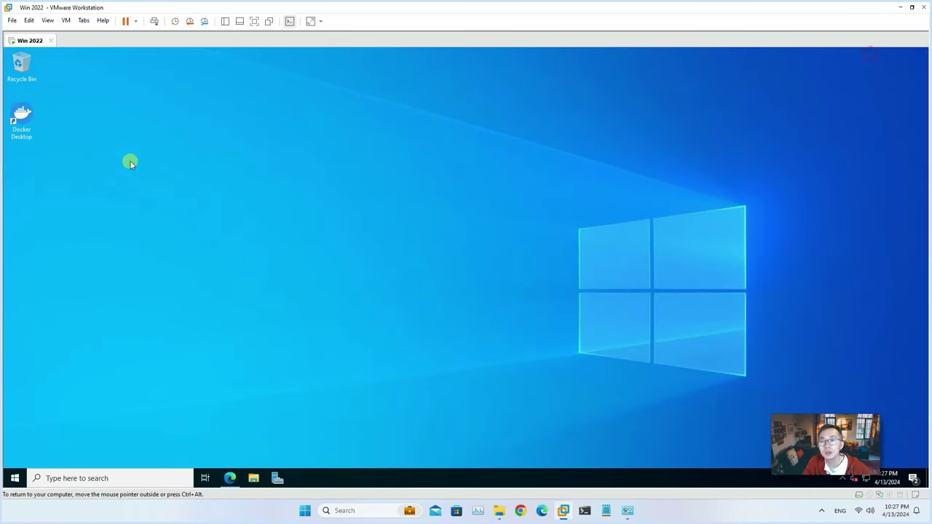
click(21, 120)
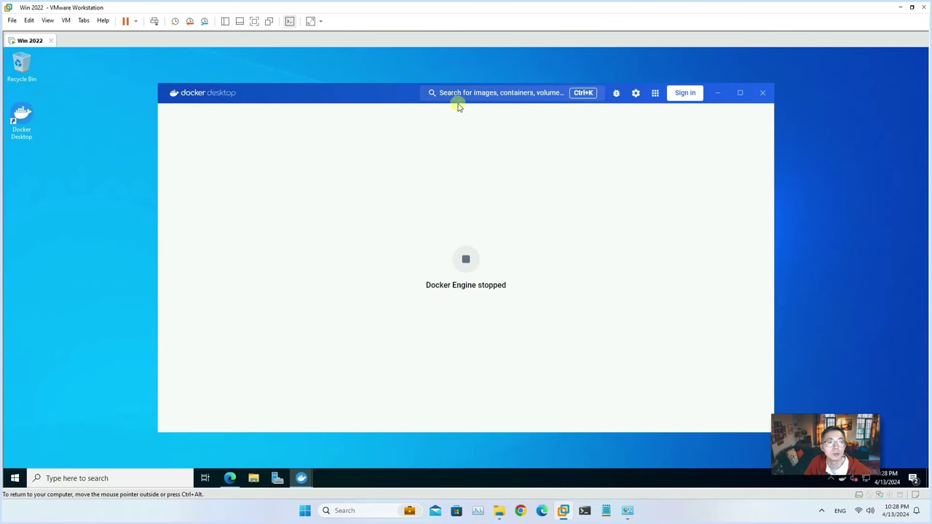
drag(363, 90, 327, 155)
drag(452, 256, 311, 85)
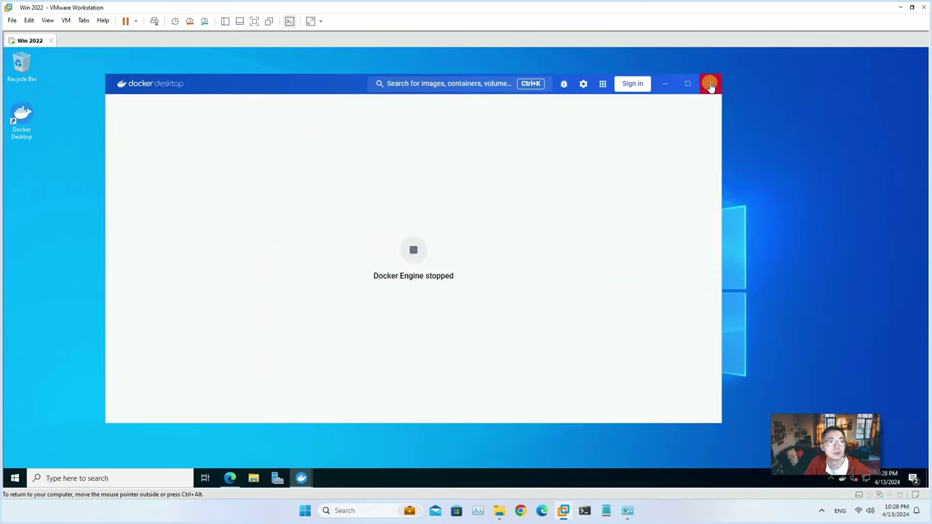
click(710, 85)
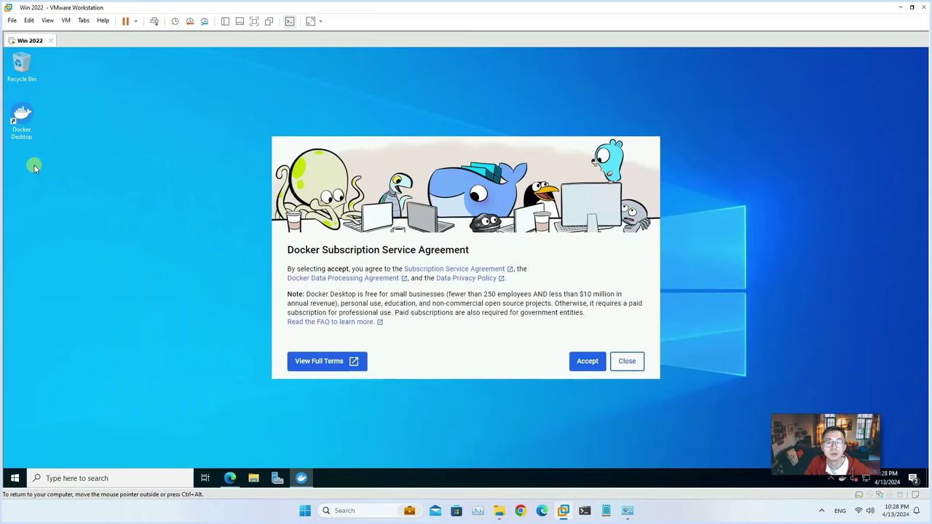
Step: Accept the Docker agreement, skip sign-in, and answer the survey with Other and I don't know
click(587, 360)
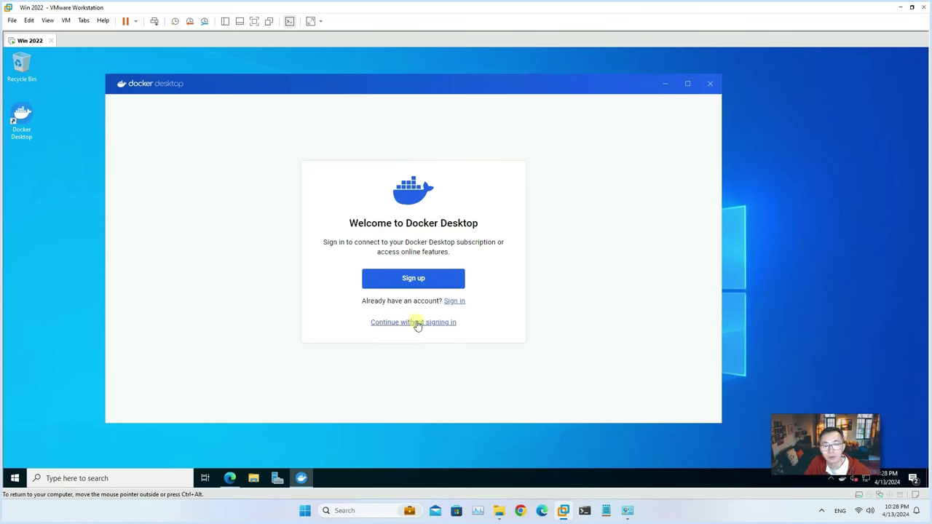
click(417, 323)
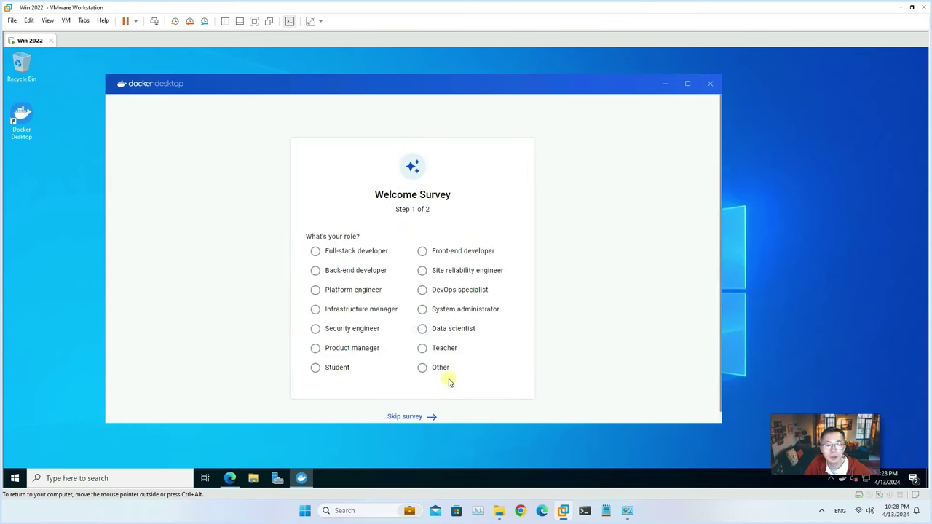
click(429, 368)
click(441, 359)
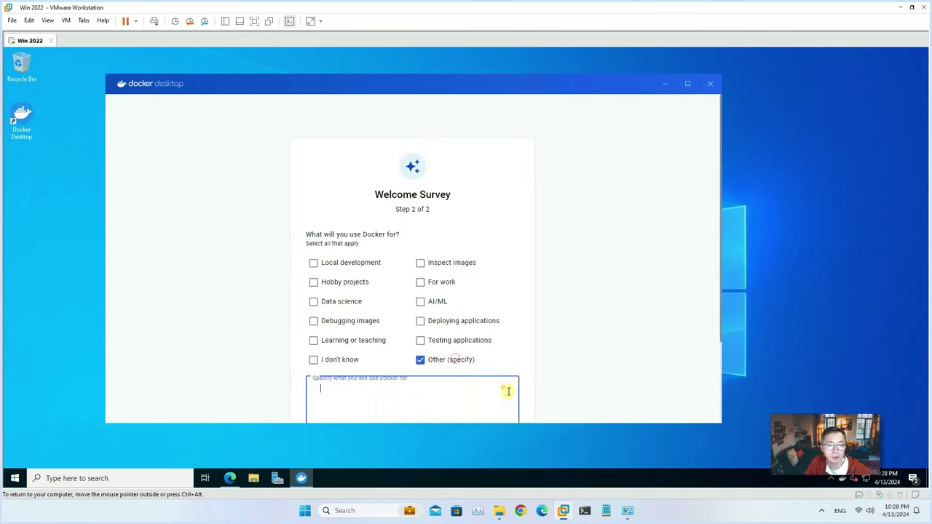
click(347, 360)
scroll(547, 374, down, 2)
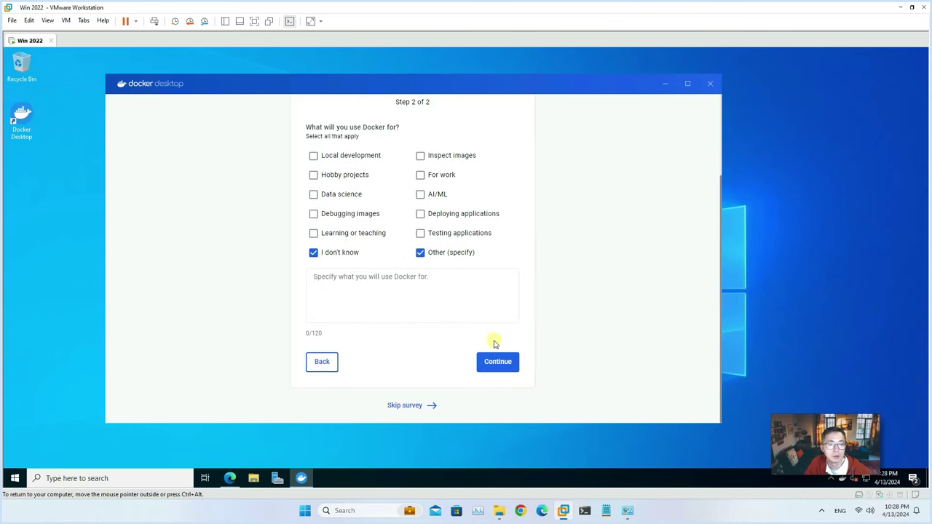
click(498, 362)
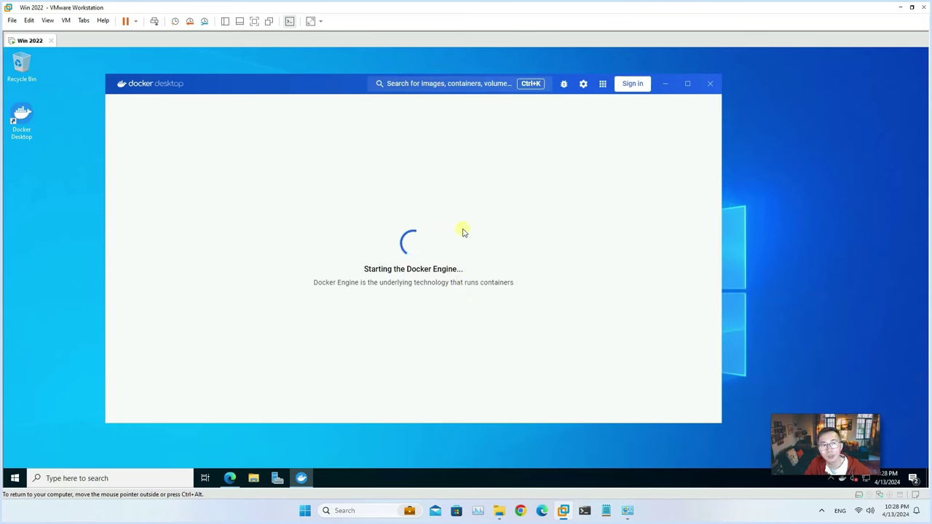
Step: Bring Docker Desktop back until the engine runs with no containers, then open and close its engine options menu
click(234, 473)
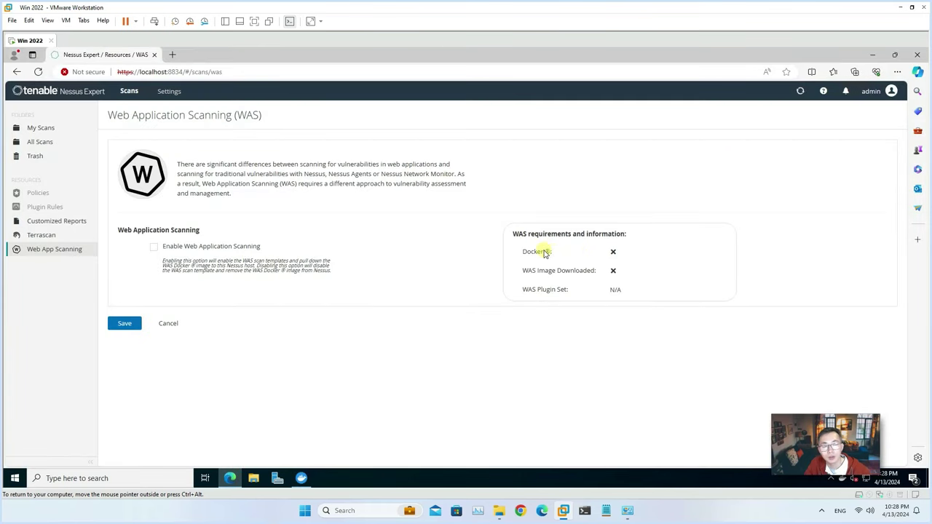
click(302, 482)
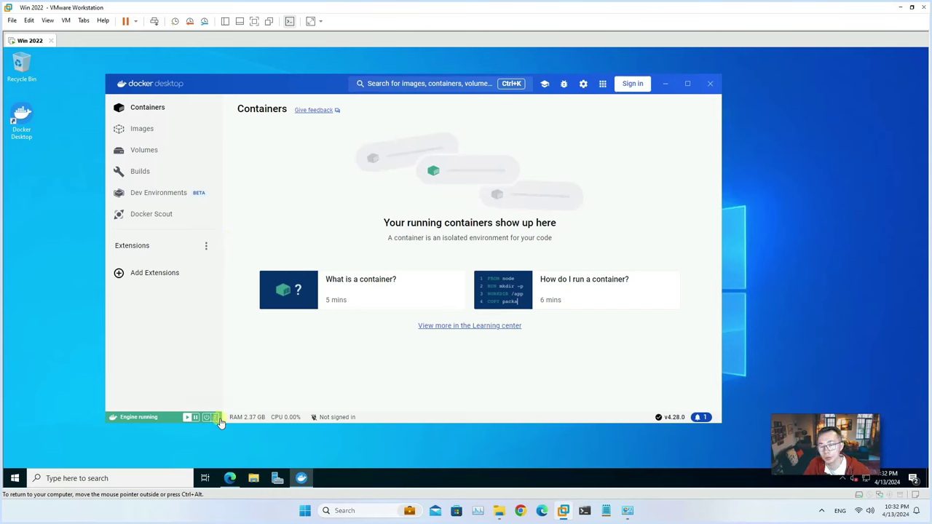
click(216, 418)
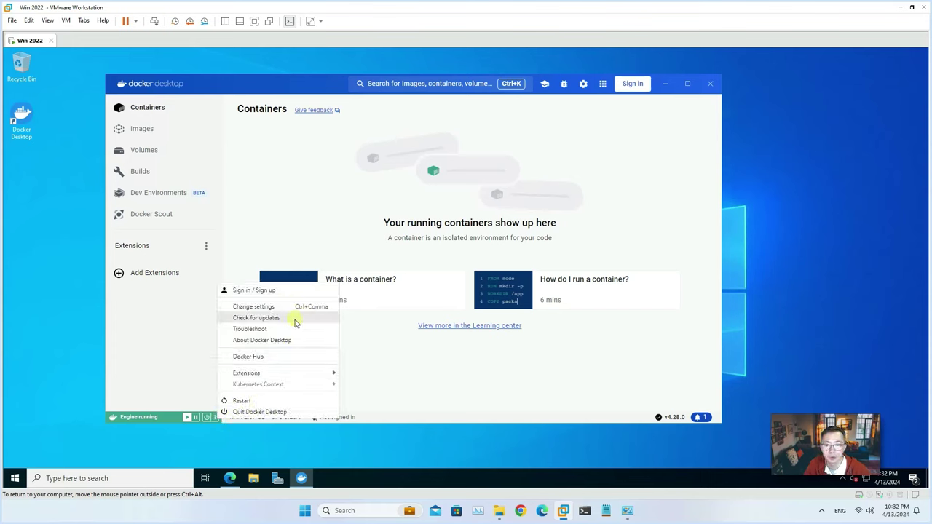
click(455, 352)
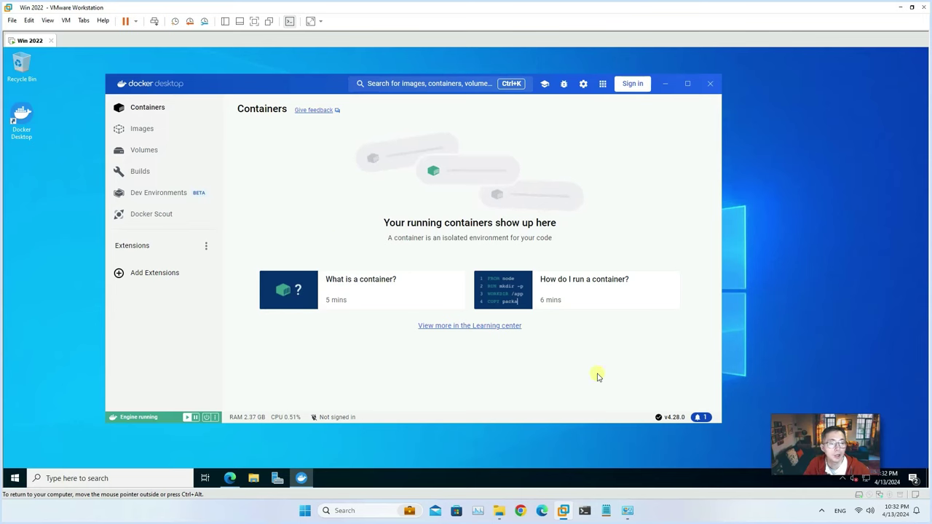
Step: Enable Web Application Scanning on the Nessus Web App Scanning page and save the setting
click(230, 478)
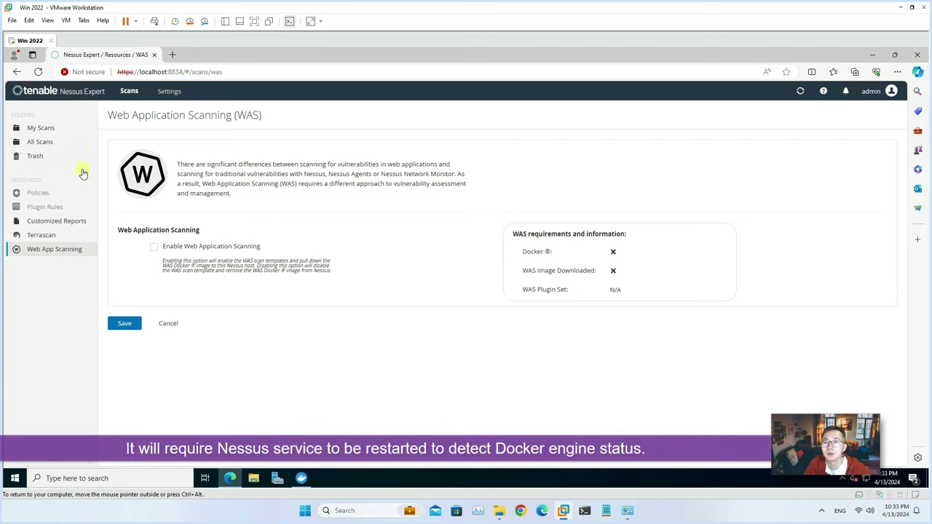
click(51, 235)
click(66, 249)
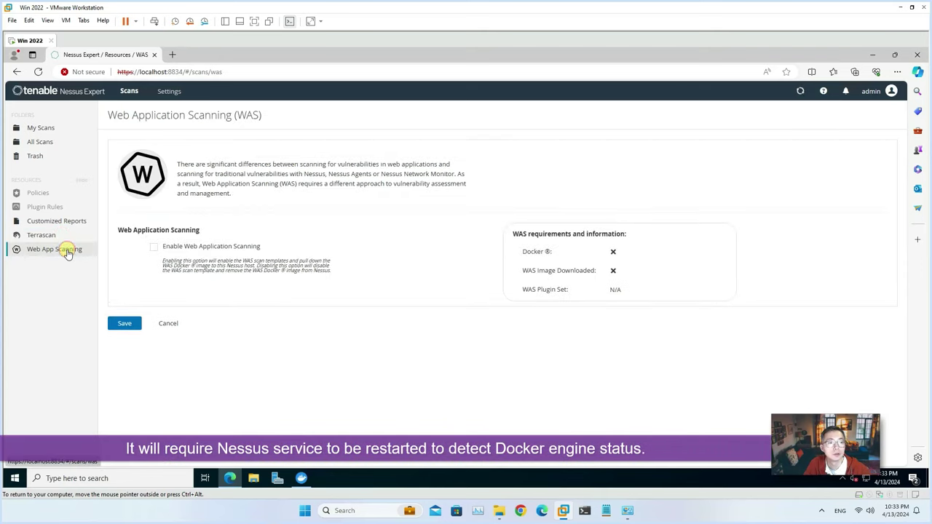
click(154, 247)
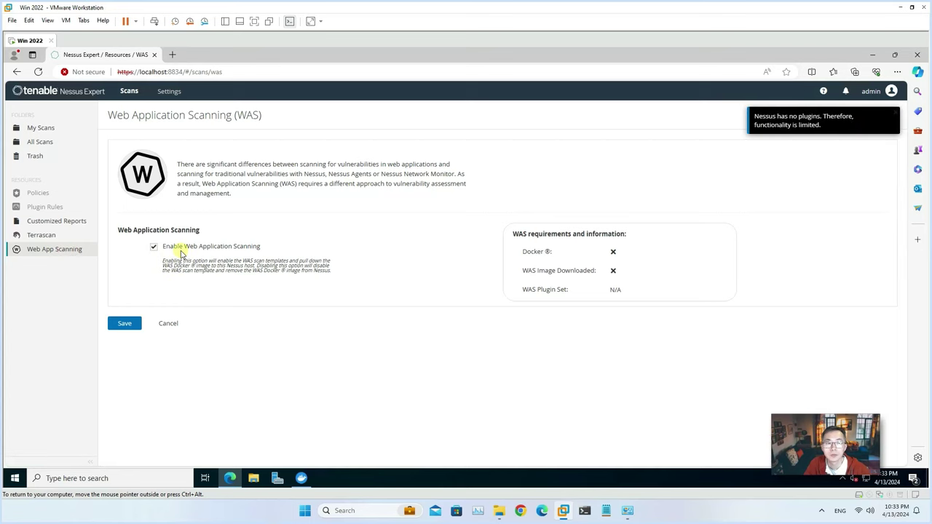
click(129, 325)
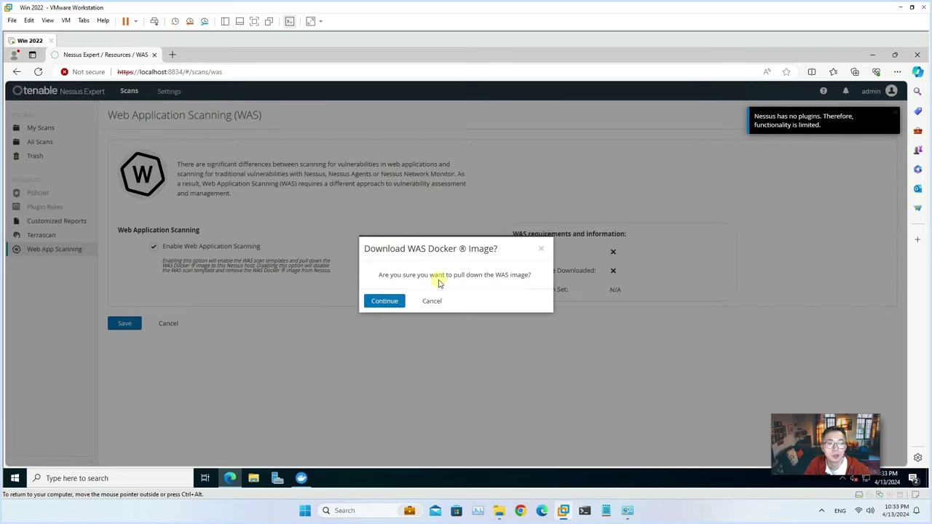
Step: Confirm downloading the WAS Docker image and dismiss the Docker error notification
drag(378, 275, 539, 281)
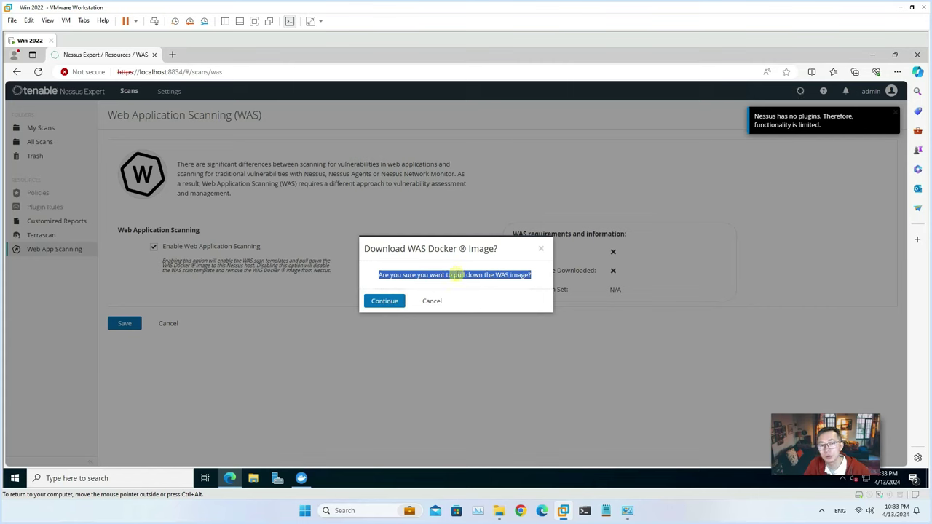
click(384, 303)
click(801, 138)
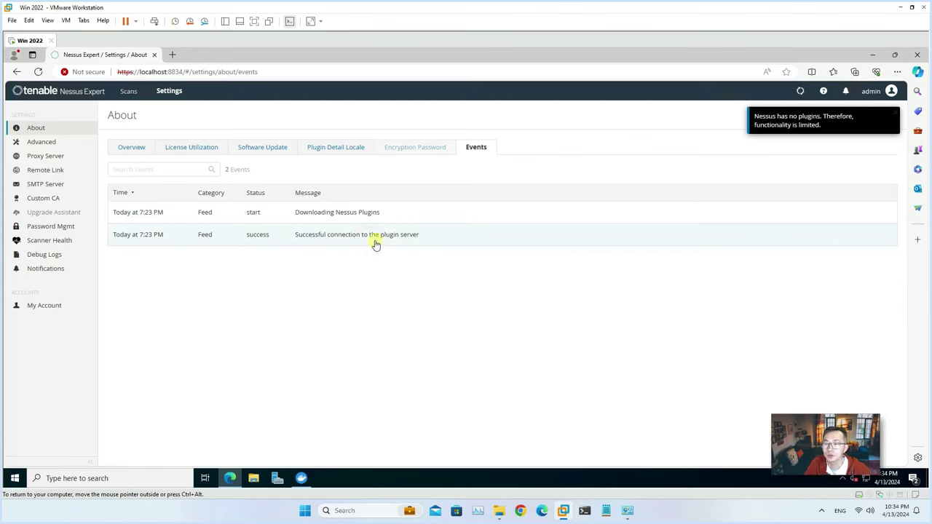
Step: Check licensed host usage (0 of 32) on the License Utilization tab
click(208, 151)
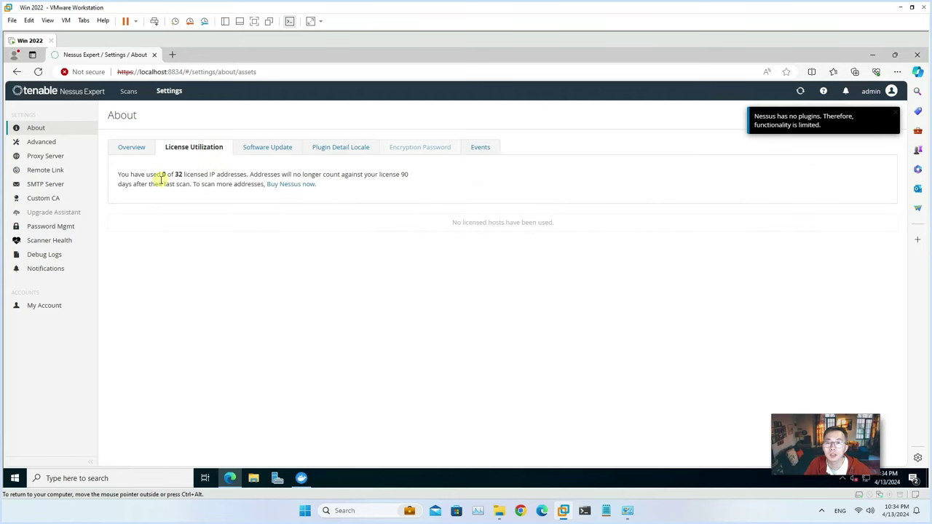
drag(149, 175, 251, 175)
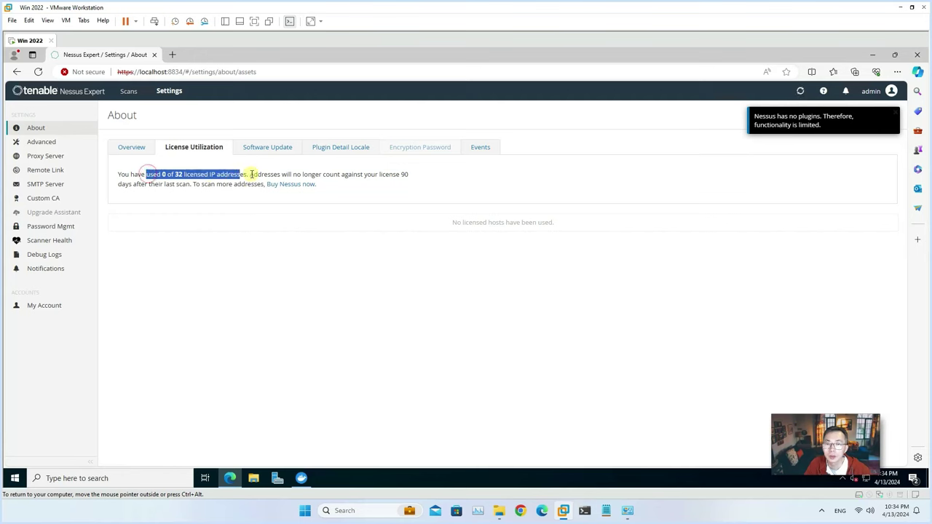
click(347, 185)
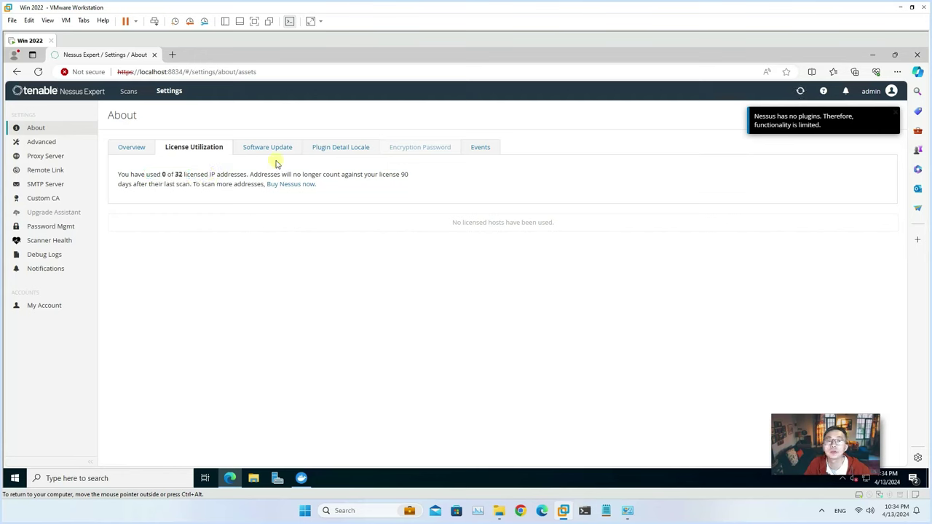
Step: View Software Update, then review version 10.7.2, licence expiry and activation code on Overview
click(268, 150)
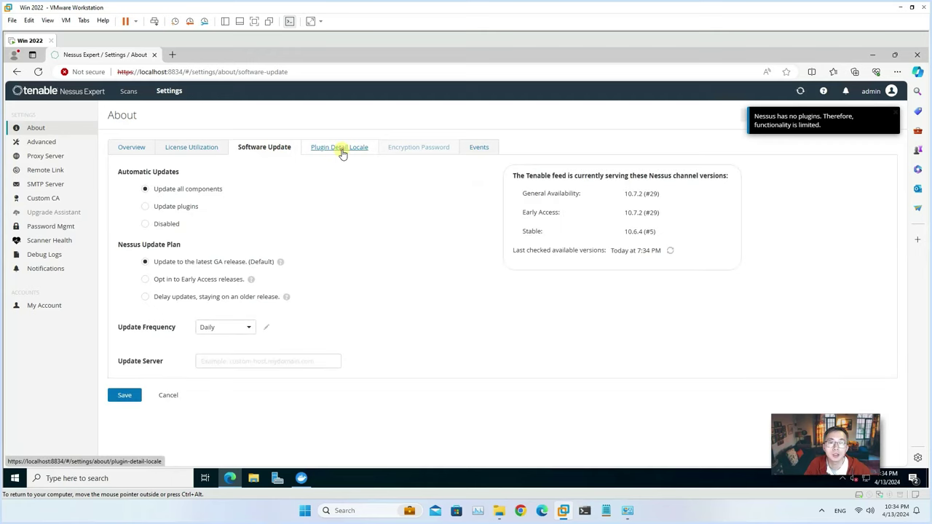
key(alt+Left)
drag(502, 214, 572, 222)
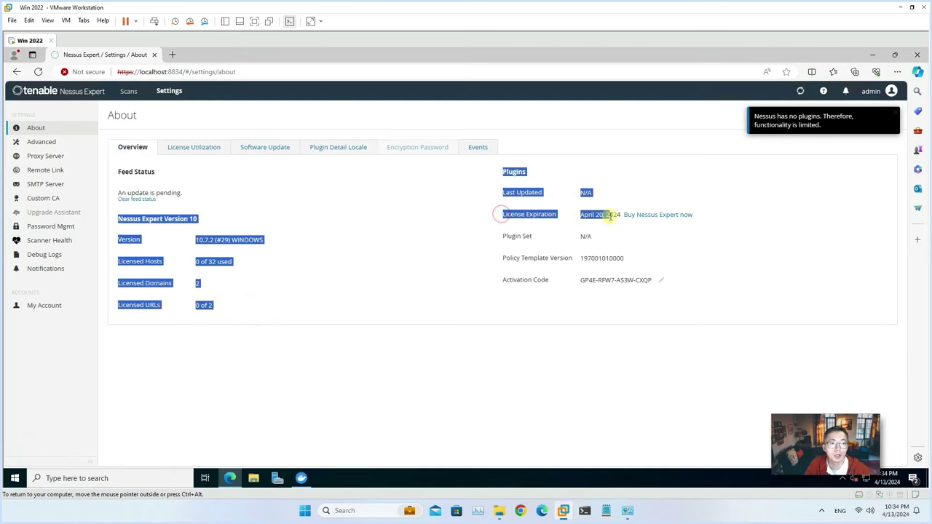
click(596, 215)
drag(583, 280, 652, 279)
click(173, 209)
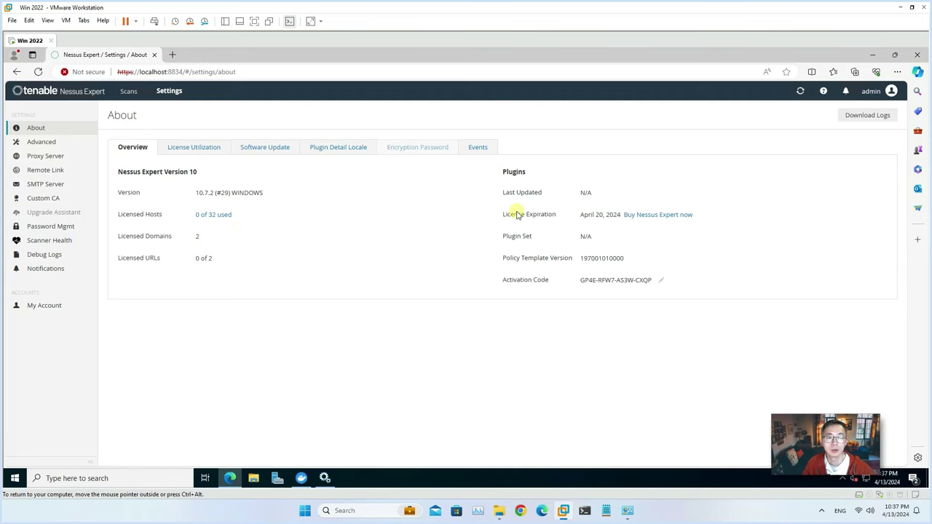
Step: Restart the Tenable Nessus service from the Services window, then go back to Nessus
click(334, 481)
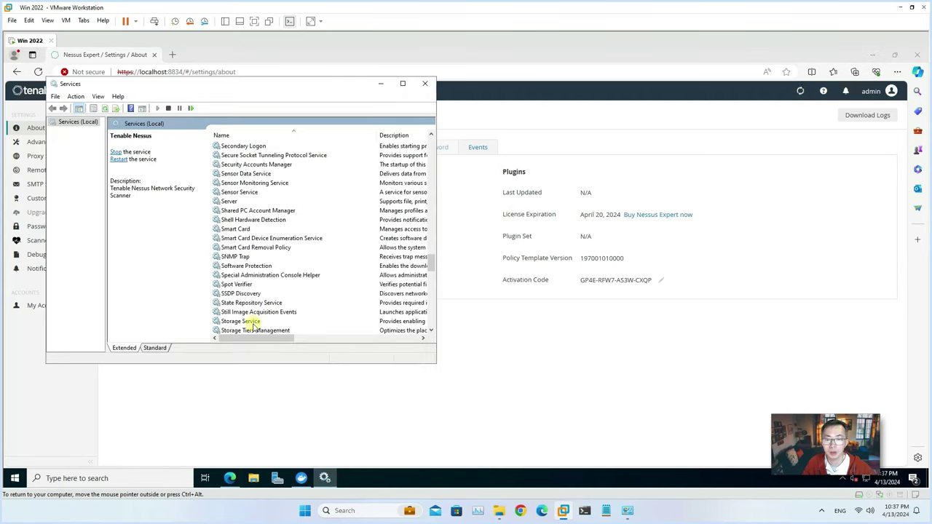
drag(430, 261, 434, 279)
right_click(265, 230)
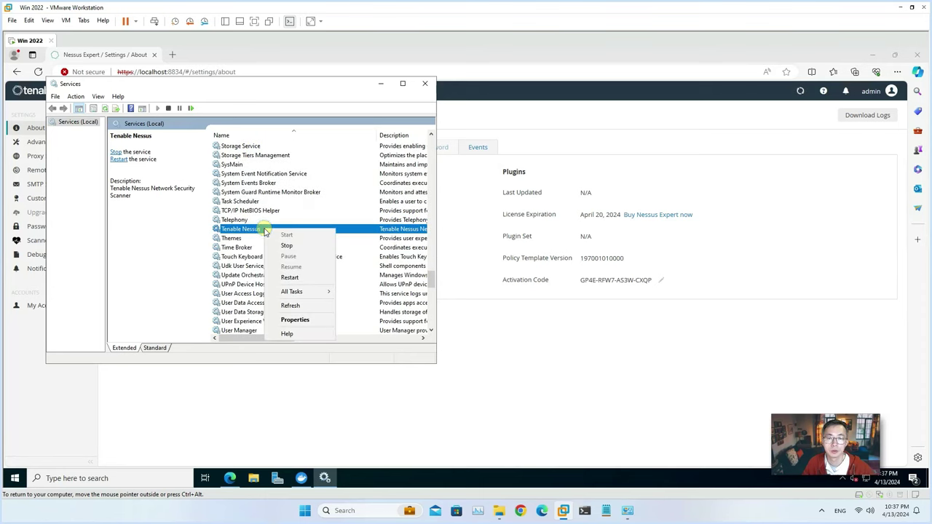
click(303, 277)
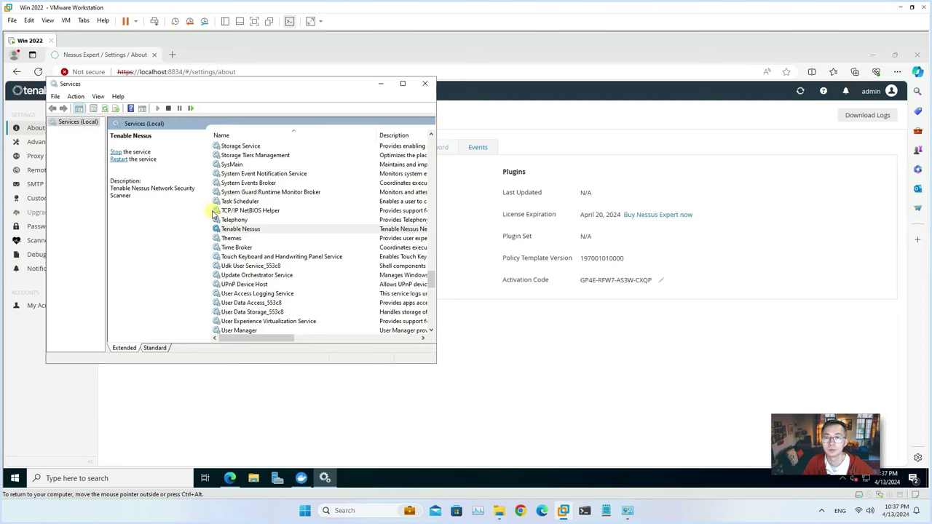
click(381, 86)
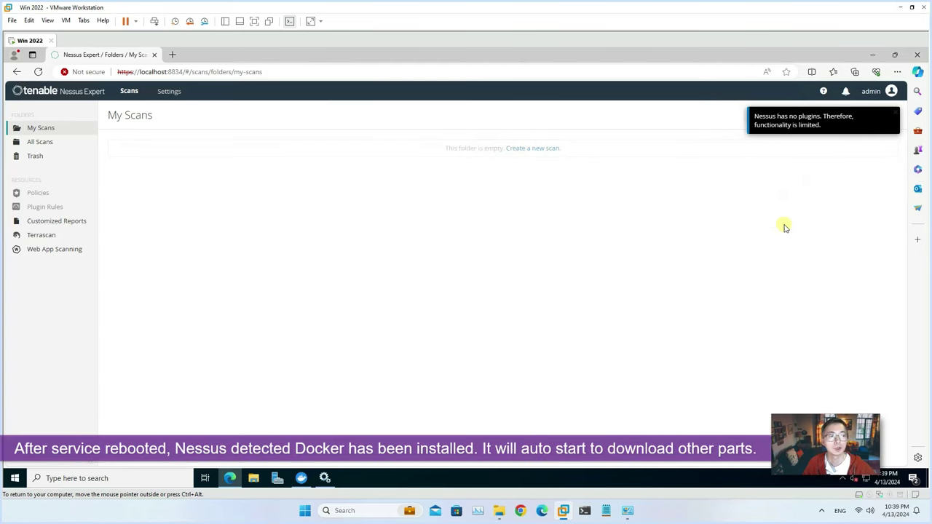
Step: Check the Web App Scanning page: Docker 25.0.3 detected, WAS image not yet downloaded
click(64, 254)
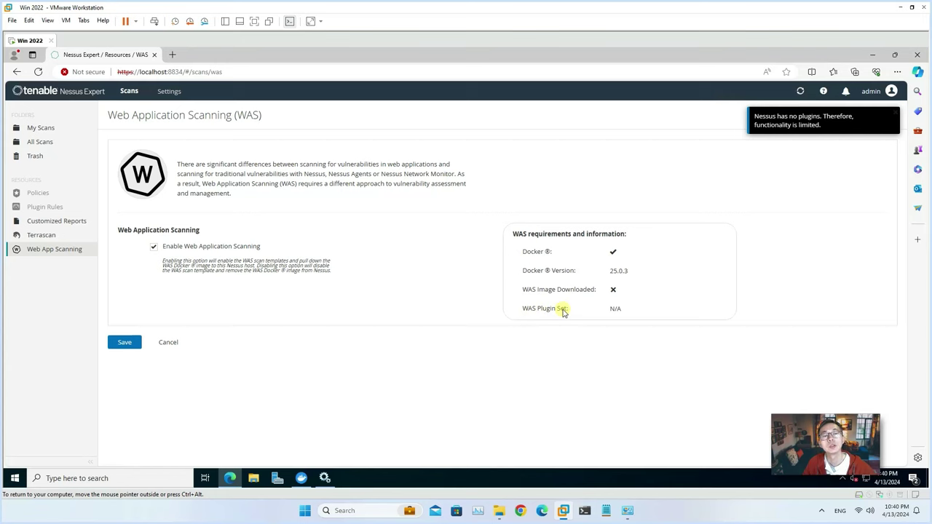
Step: Open the About events log and review the WAS image and Nessus License download events
click(170, 93)
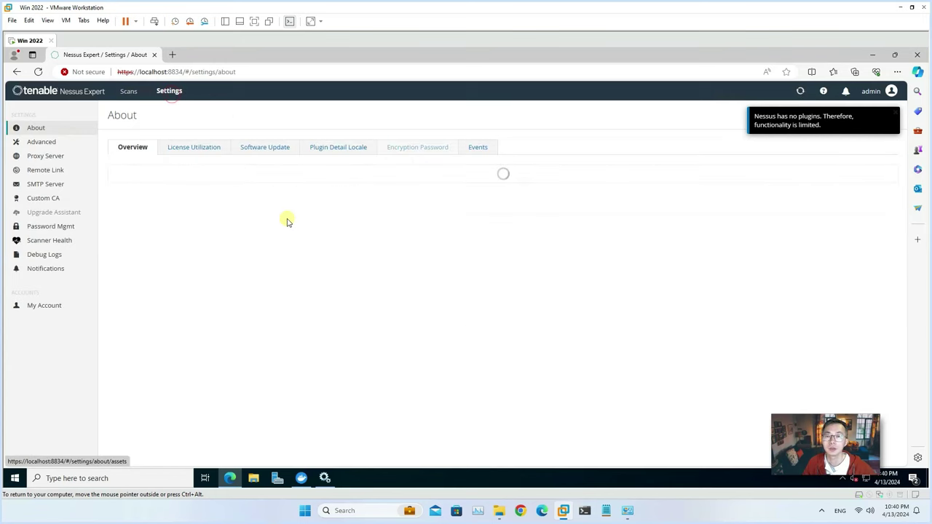
click(478, 148)
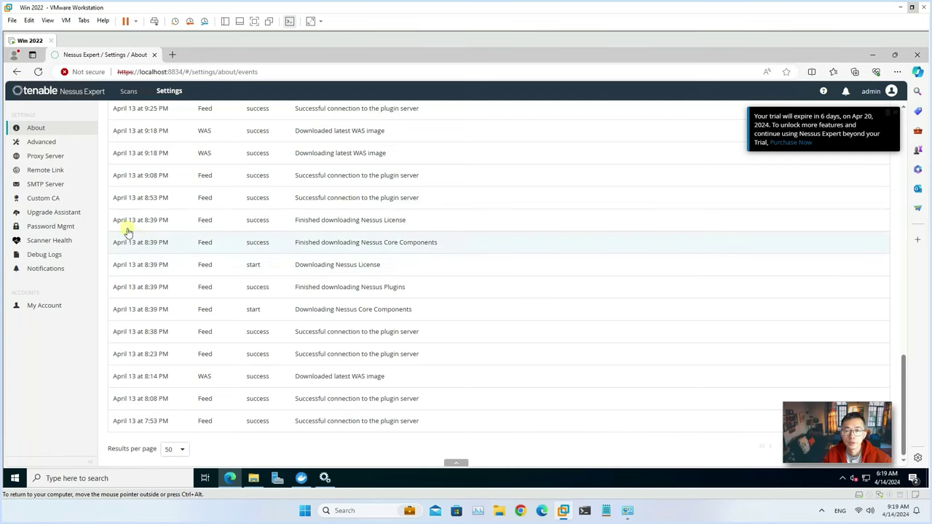
scroll(184, 180, up, 1)
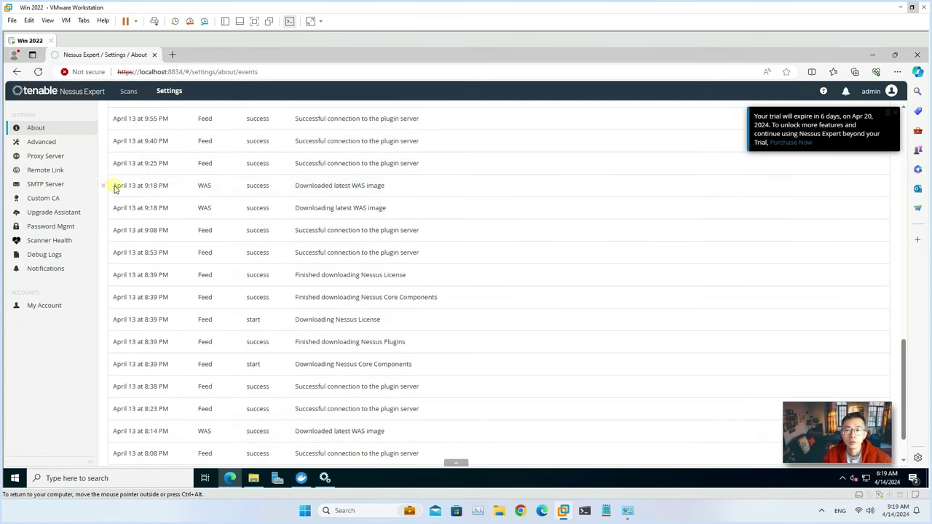
drag(115, 183, 405, 190)
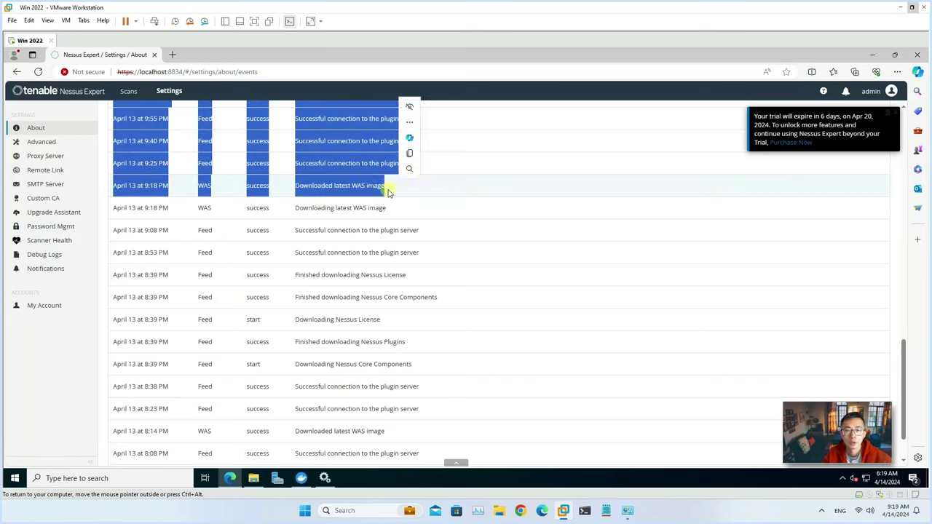
click(393, 189)
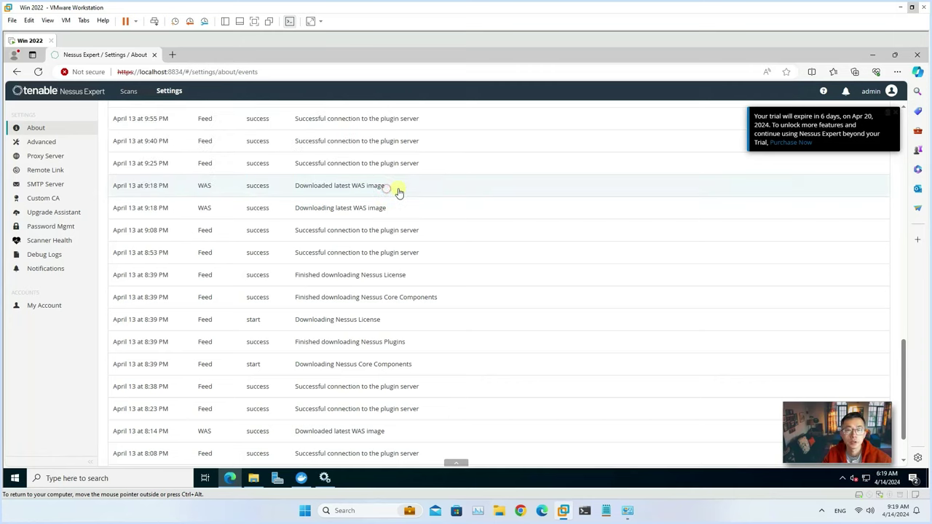
drag(408, 276, 252, 273)
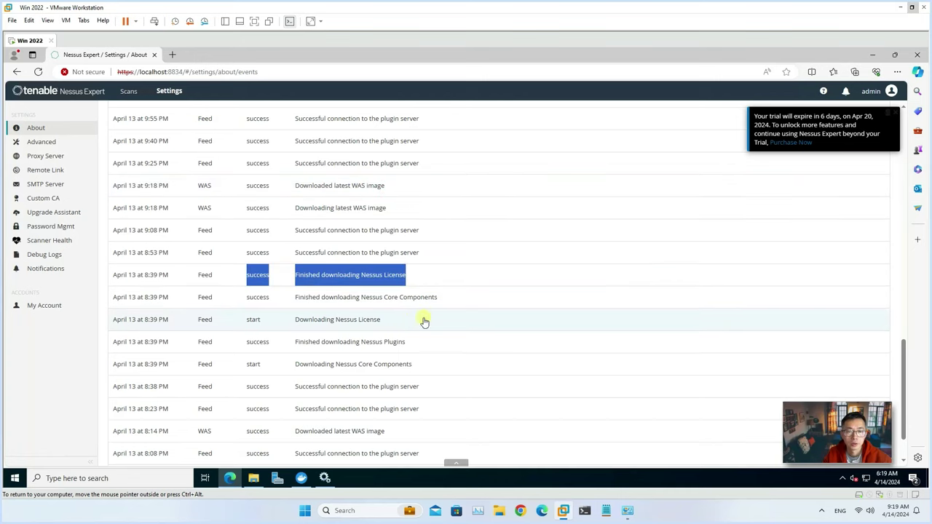
Step: Scroll the log to review the plugins, core components and 9:18 PM WAS image events
scroll(421, 320, down, 1)
shift+click(431, 287)
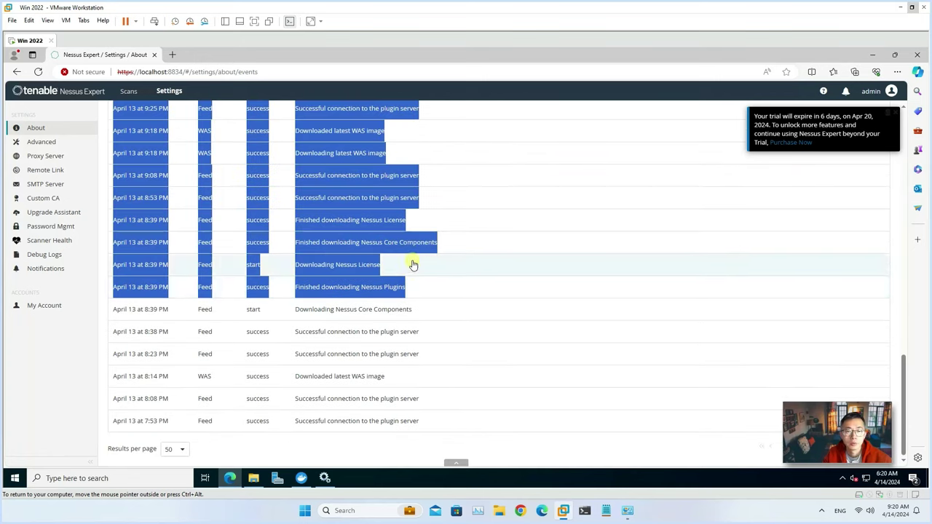
drag(470, 244, 333, 238)
click(481, 227)
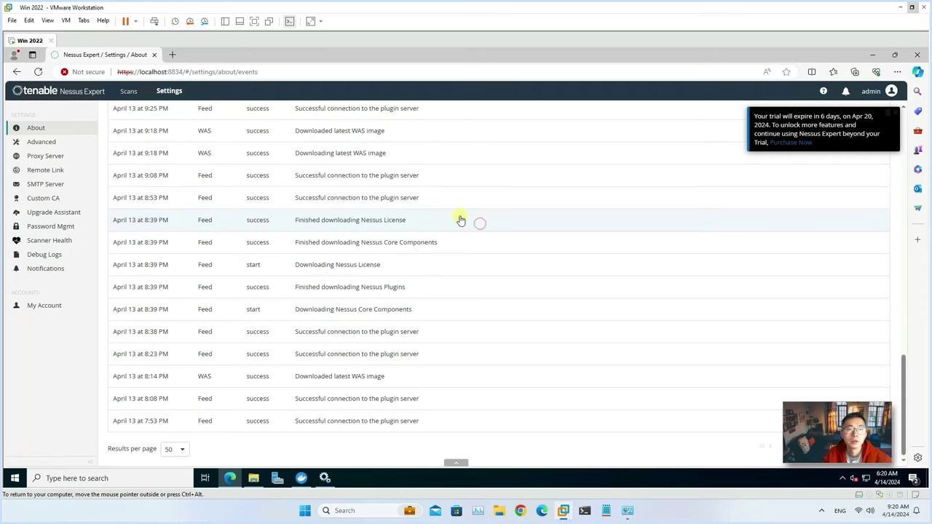
scroll(430, 218, up, 1)
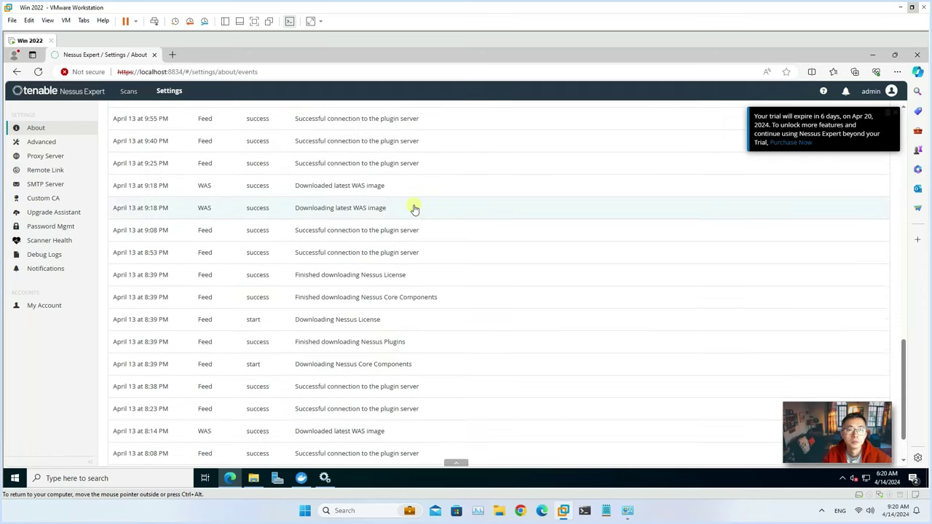
drag(414, 209, 123, 183)
scroll(456, 225, up, 3)
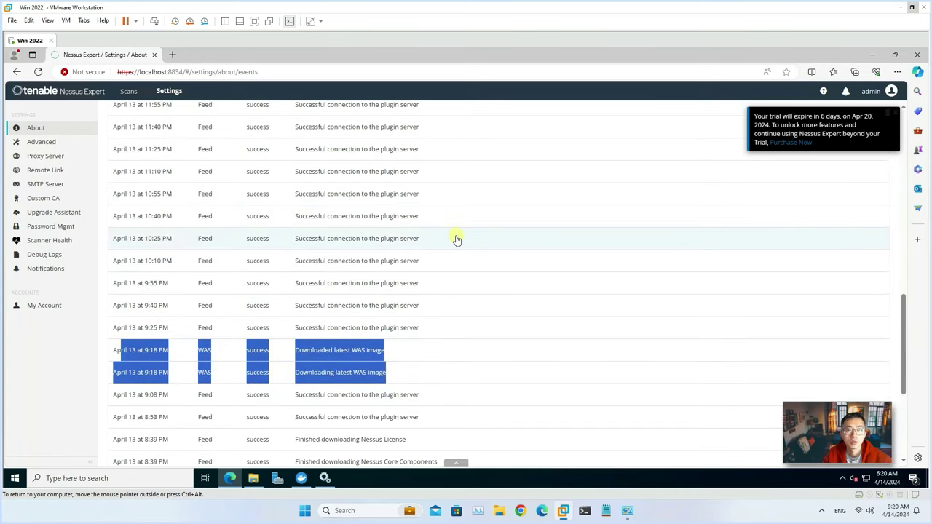
scroll(457, 240, up, 1)
scroll(457, 245, down, 3)
click(436, 257)
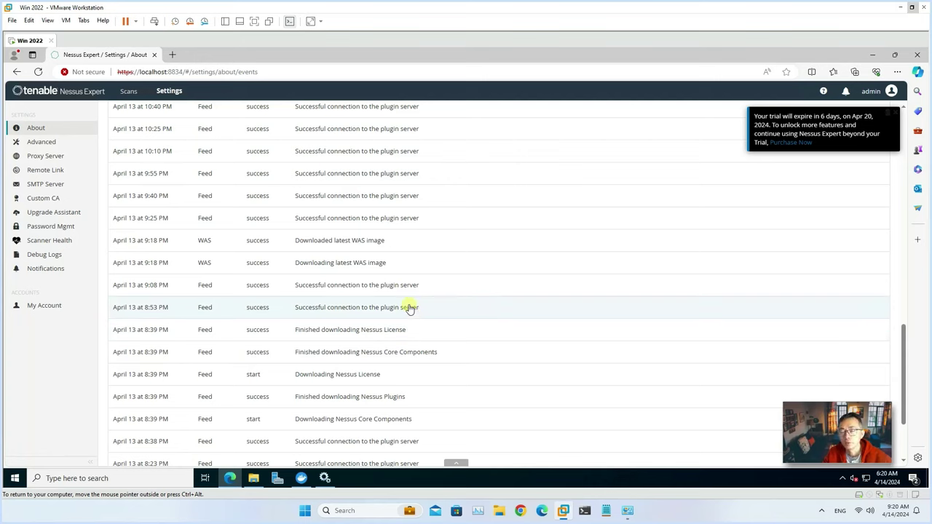
Step: From My Scans, start a new scan and show the Web App templates (API, PCI, Quick Scan)
click(47, 94)
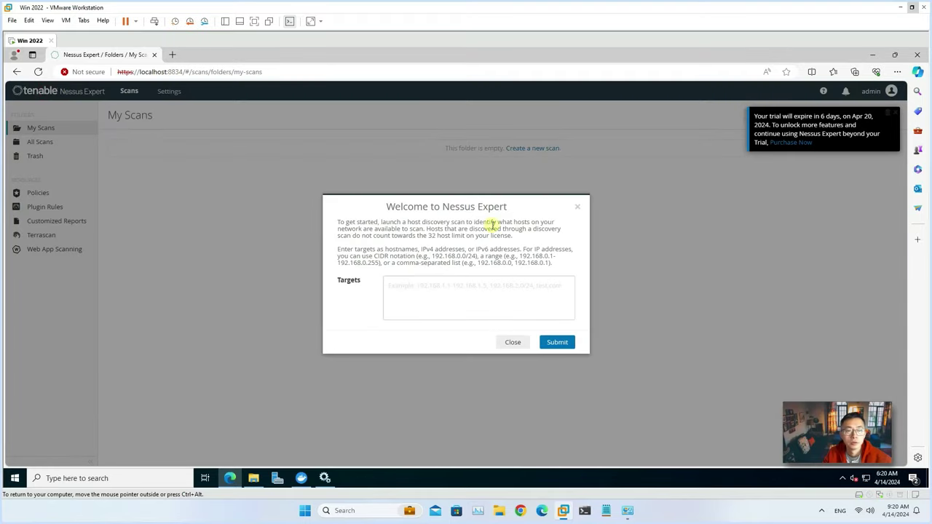
click(513, 342)
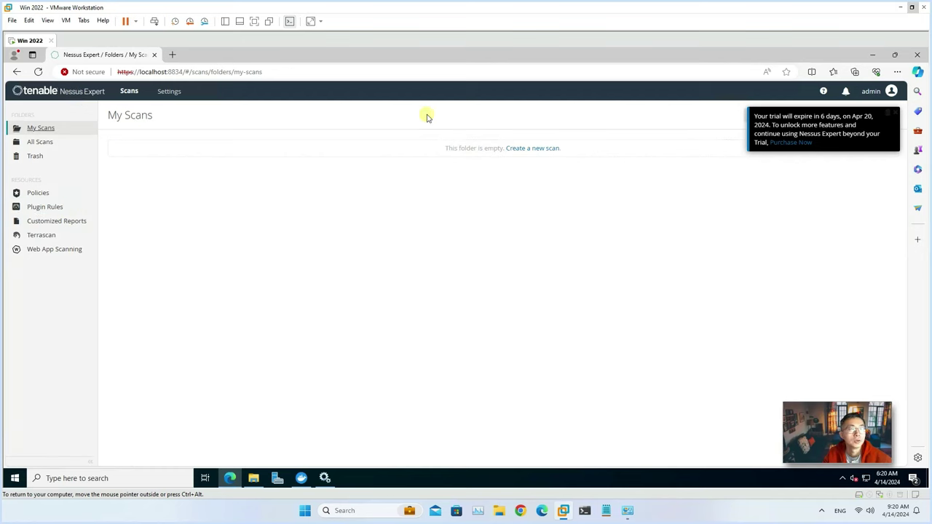
click(543, 148)
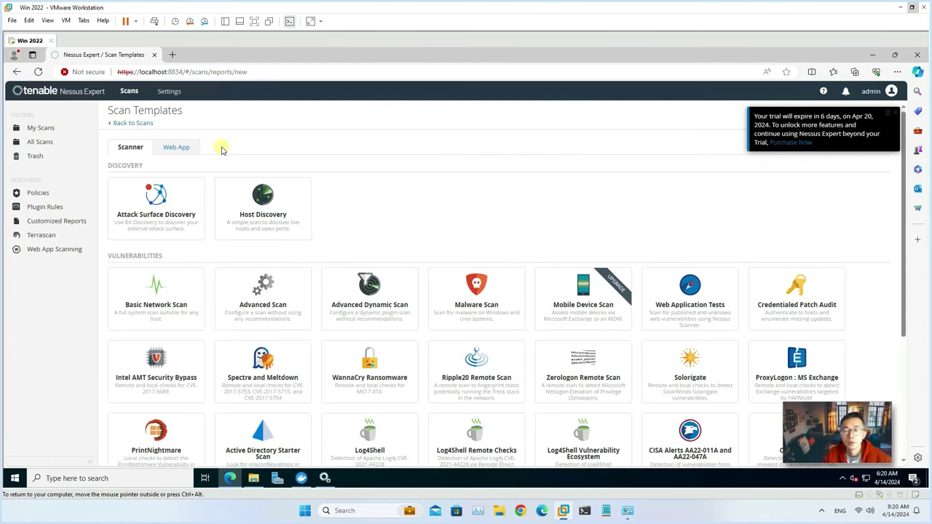
click(180, 148)
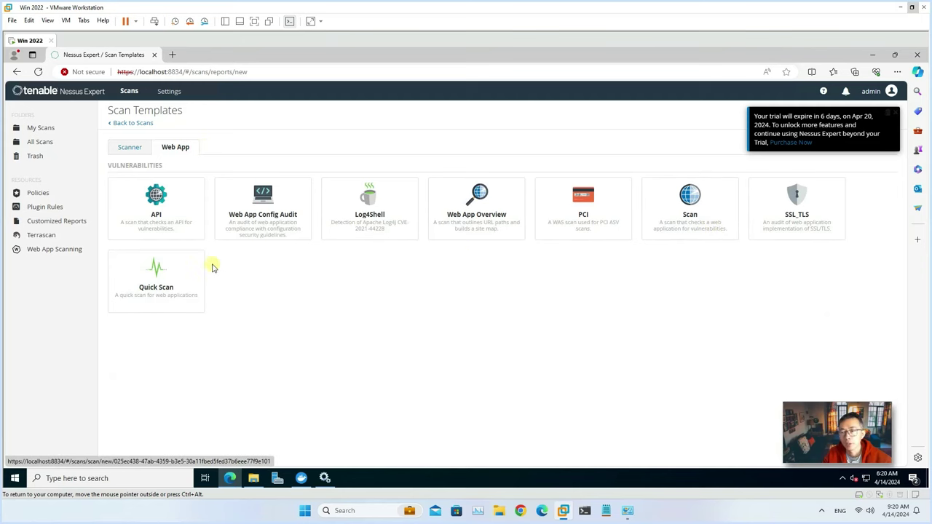
Step: Enable Terrascan in Nessus, save, and confirm its download and installation
click(44, 235)
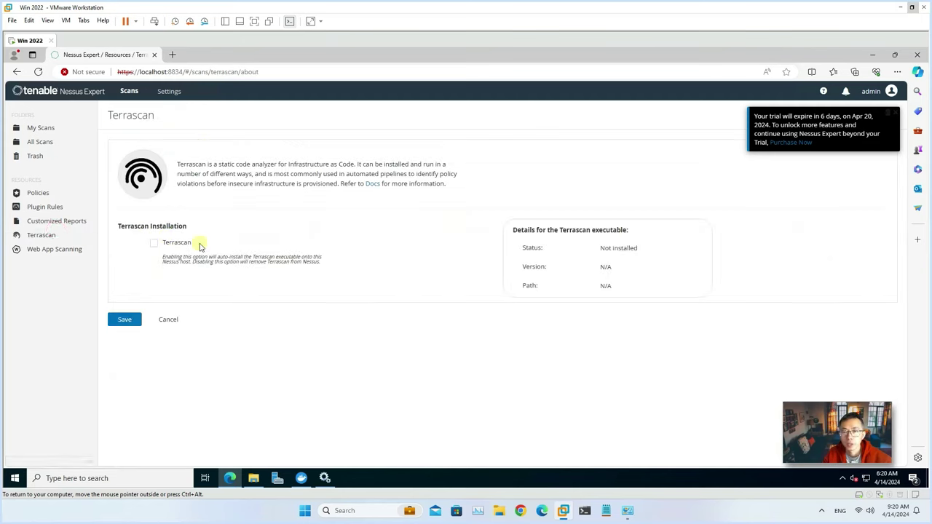
click(153, 243)
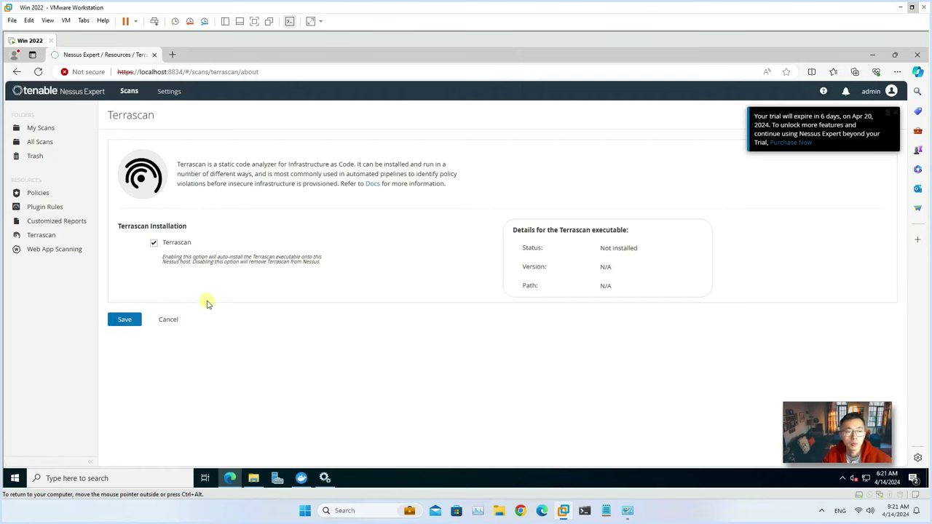
click(118, 325)
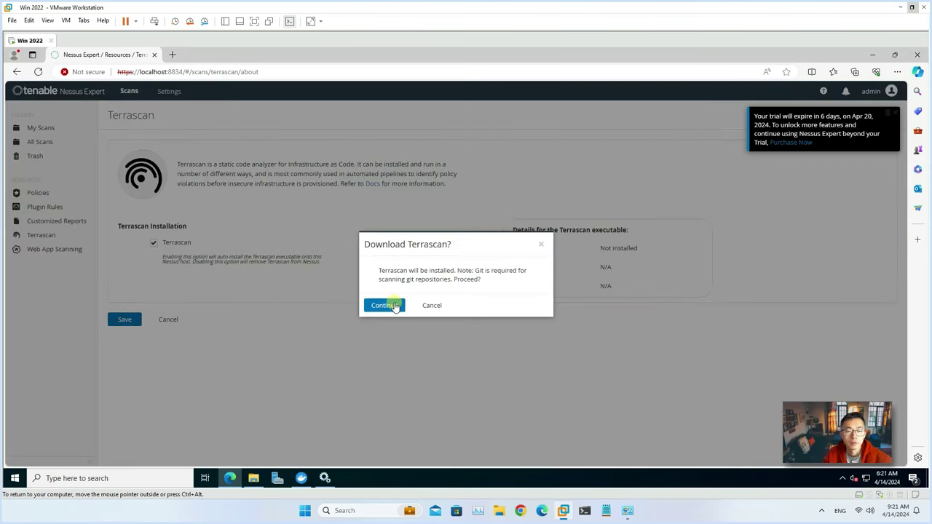
click(394, 306)
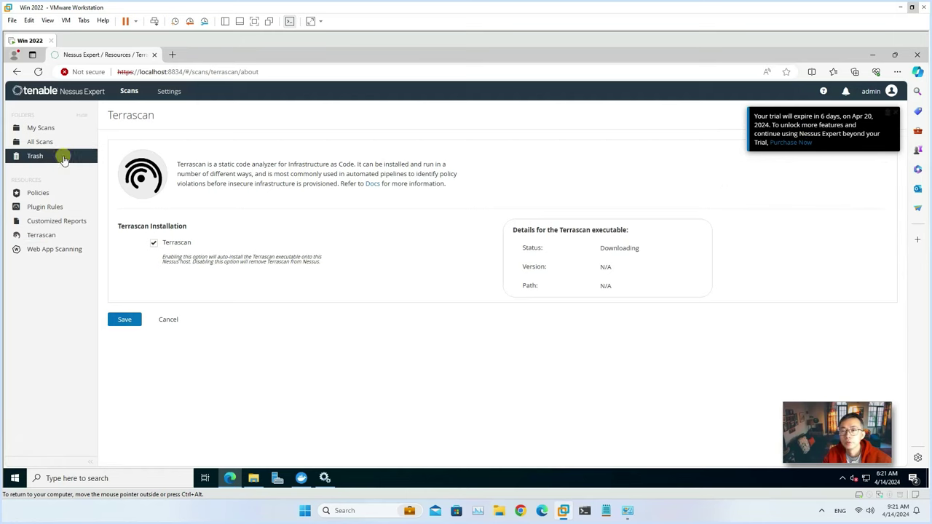
Step: Check the Settings > About events log for the Terrascan installation
click(167, 91)
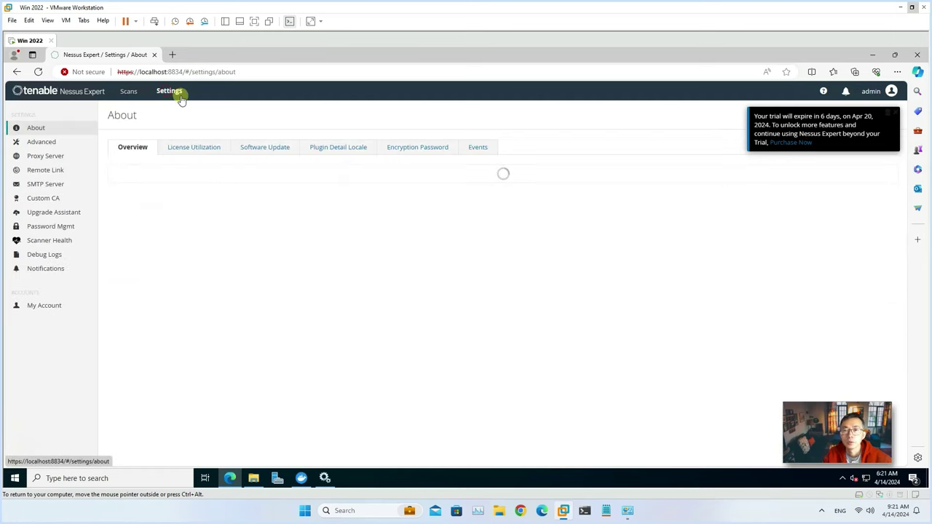
click(475, 150)
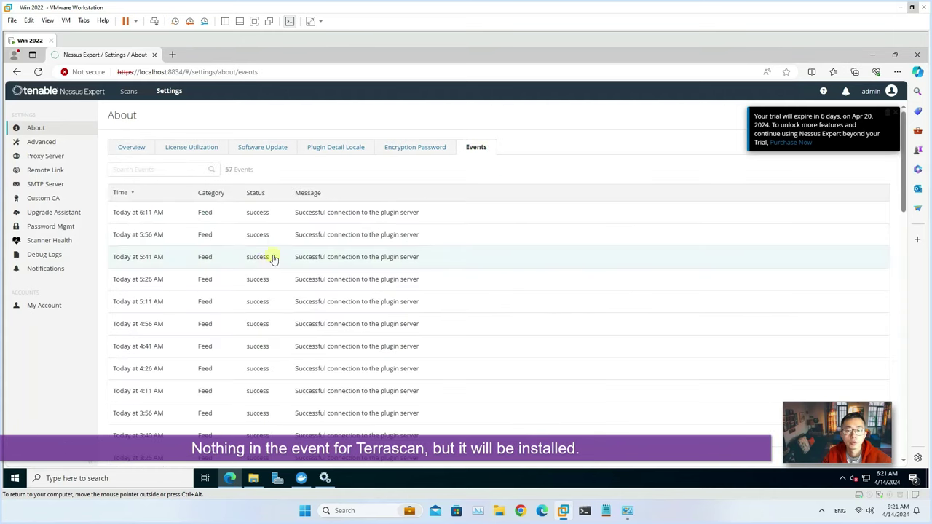
click(127, 92)
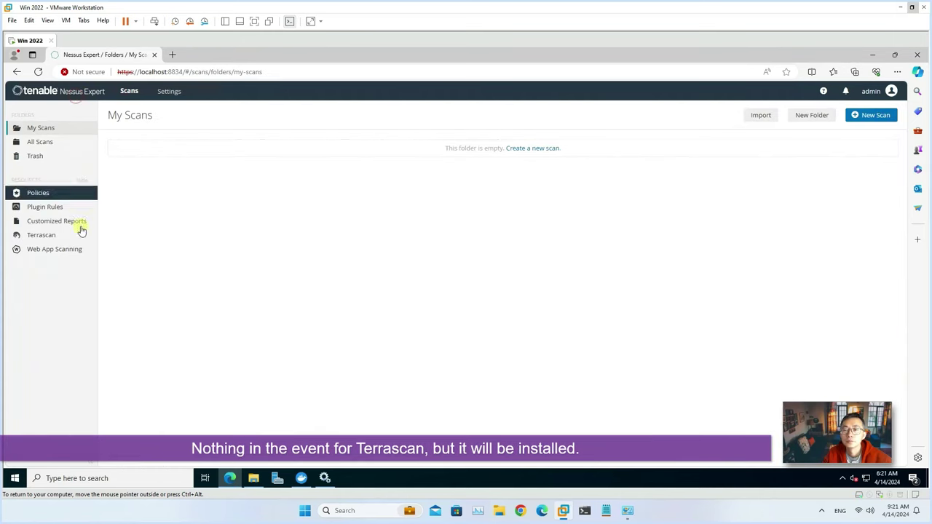
Step: Review Terrascan's About details: status Installed, version 1.19.1, and install path
click(59, 235)
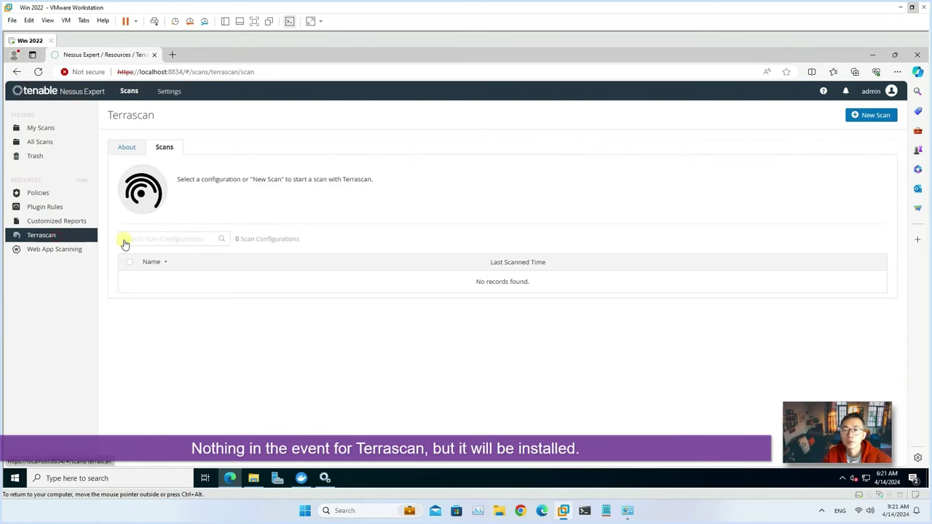
click(127, 148)
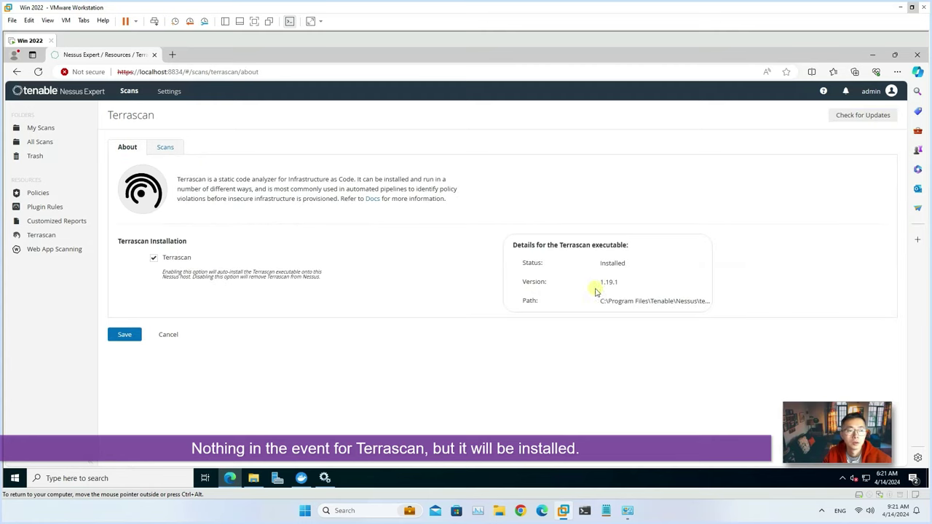
click(630, 263)
drag(522, 263, 635, 263)
click(628, 284)
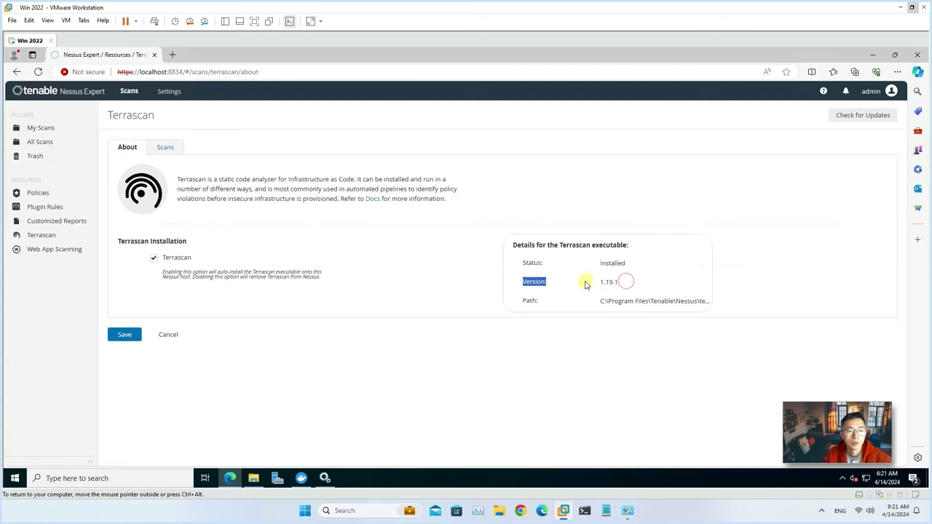
double_click(625, 283)
click(630, 287)
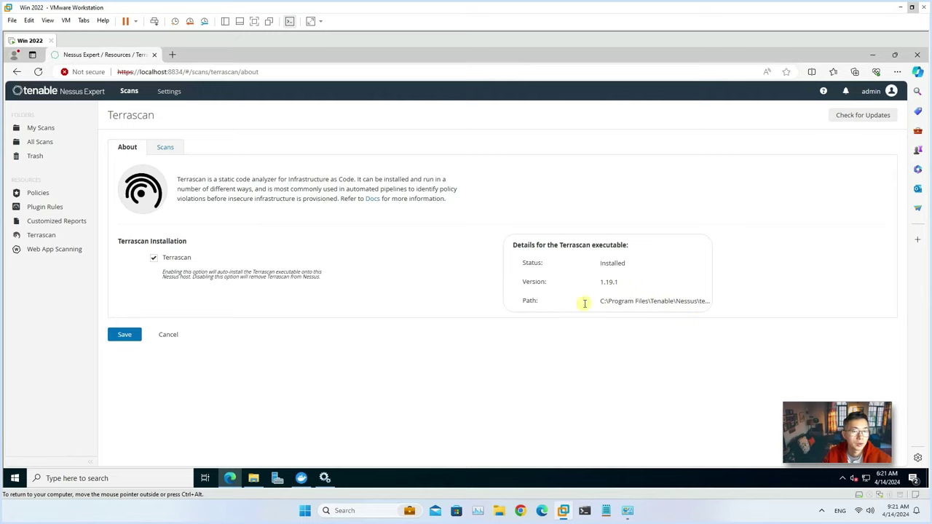
drag(525, 301, 697, 300)
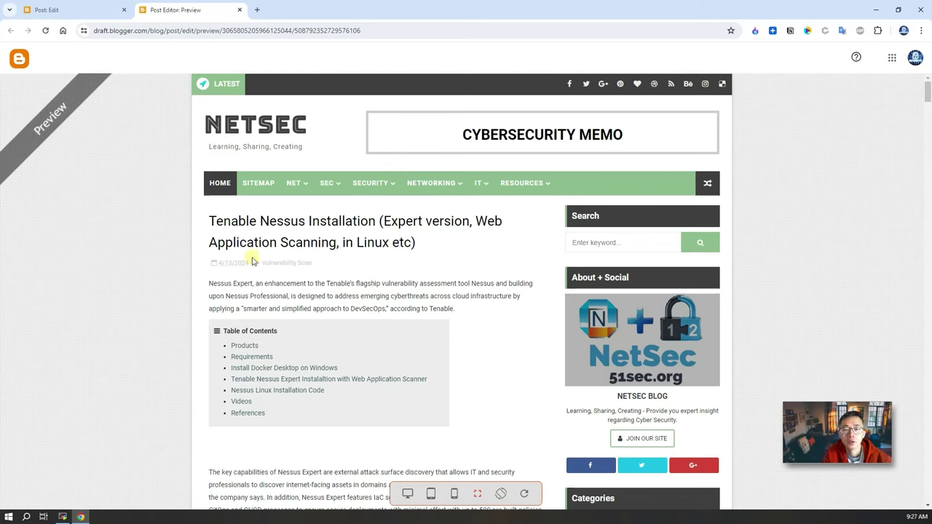
click(291, 288)
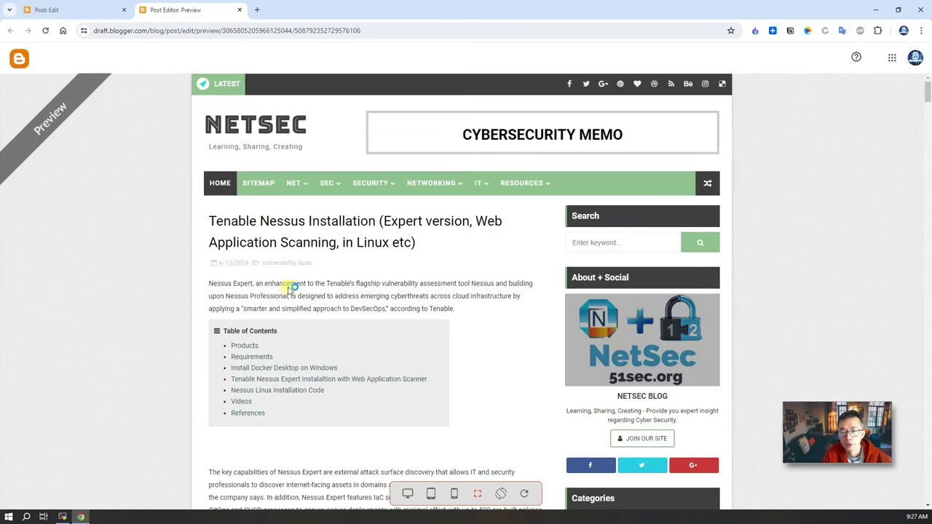
scroll(291, 288, down, 1)
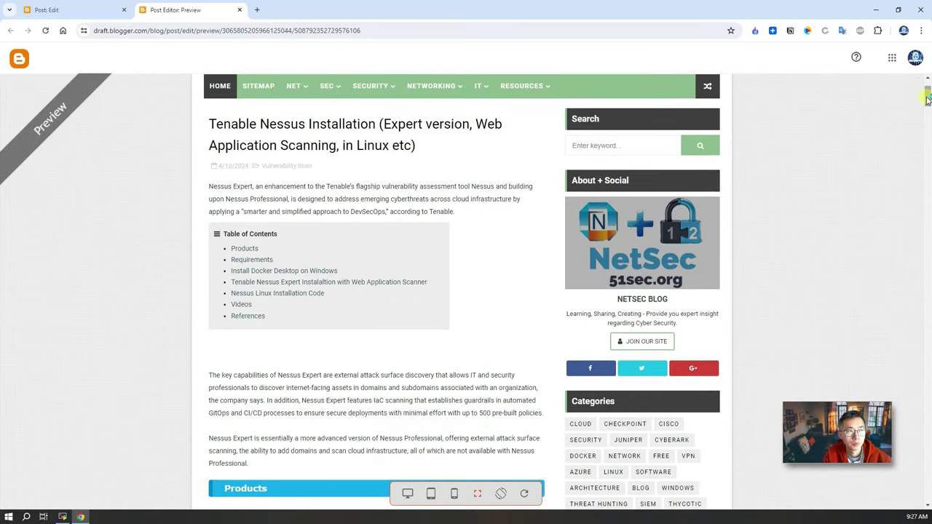
drag(927, 100, 927, 235)
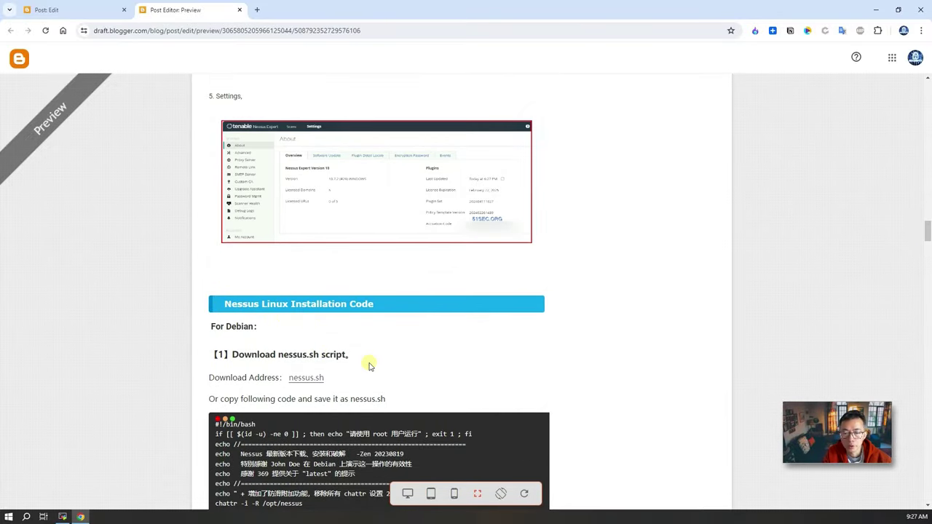
scroll(354, 381, down, 2)
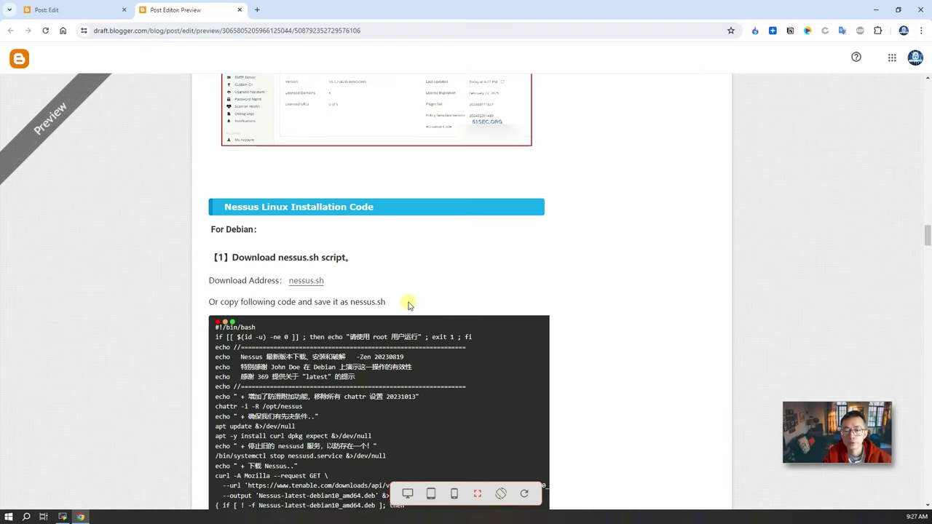
scroll(438, 321, down, 3)
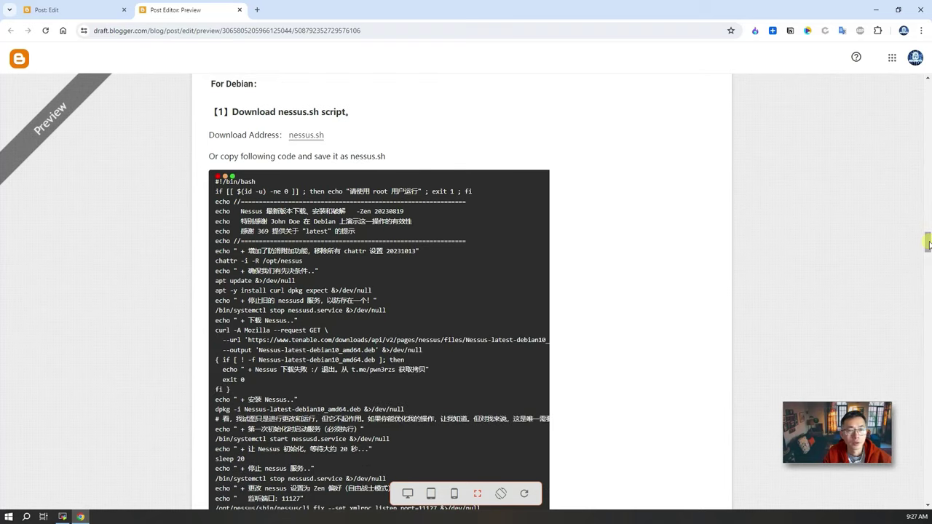
drag(928, 244, 928, 330)
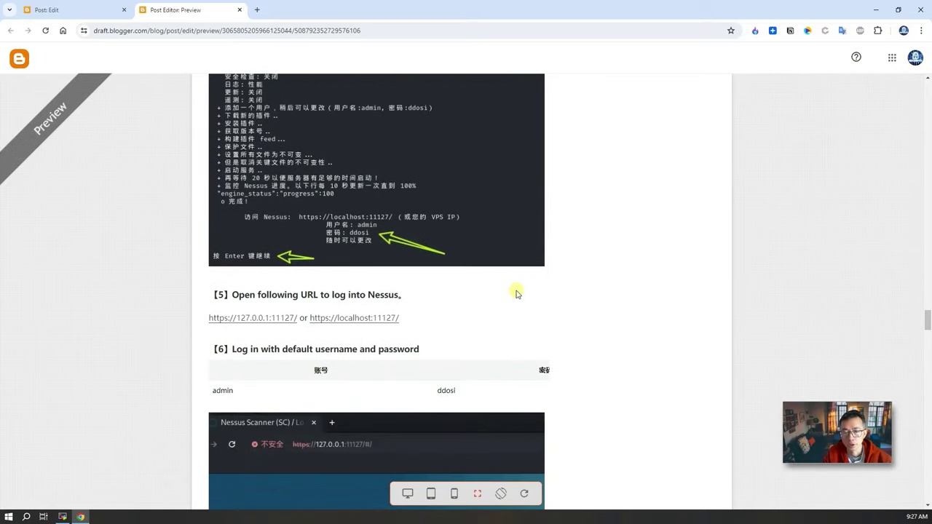
scroll(515, 298, down, 9)
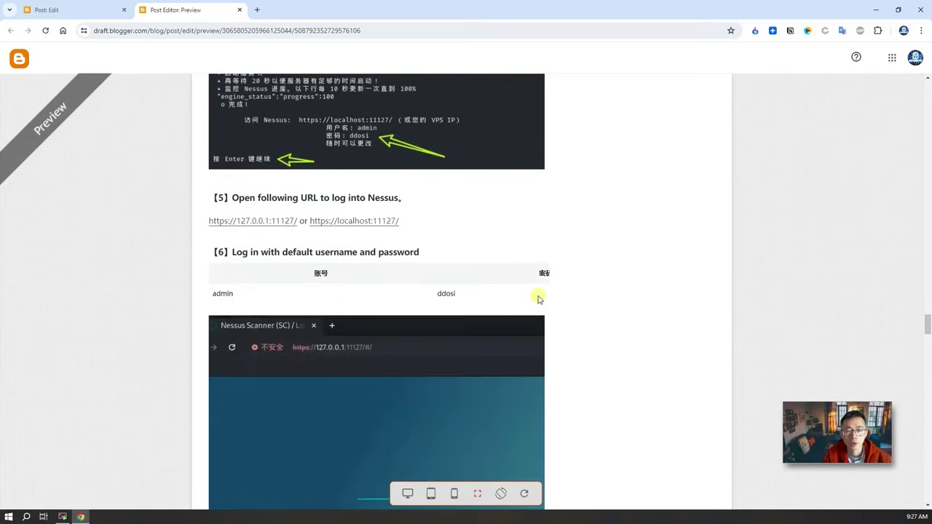
scroll(771, 344, down, 2)
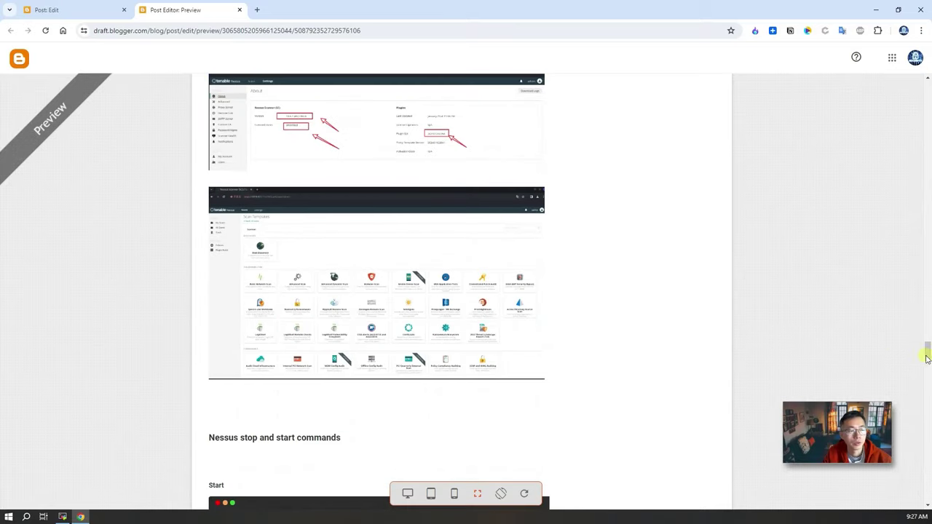
drag(928, 353, 925, 410)
scroll(575, 335, down, 5)
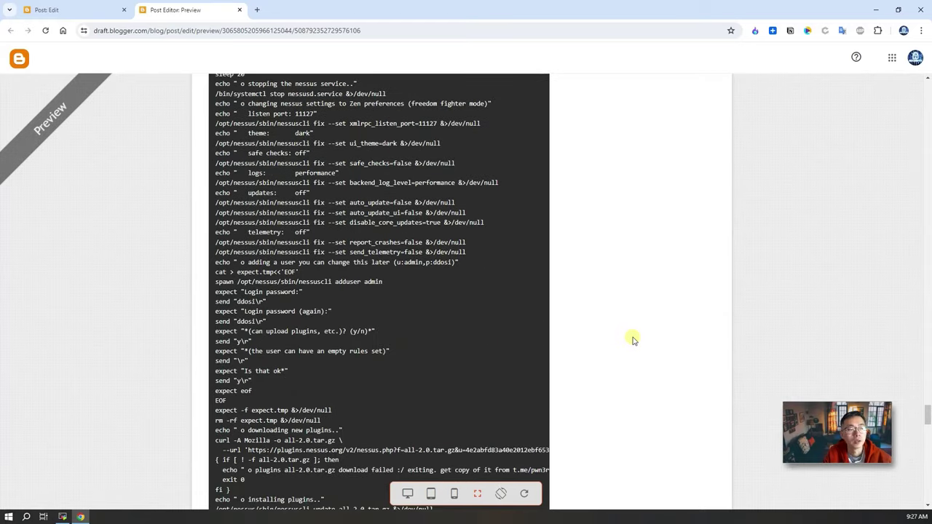
drag(929, 421, 928, 452)
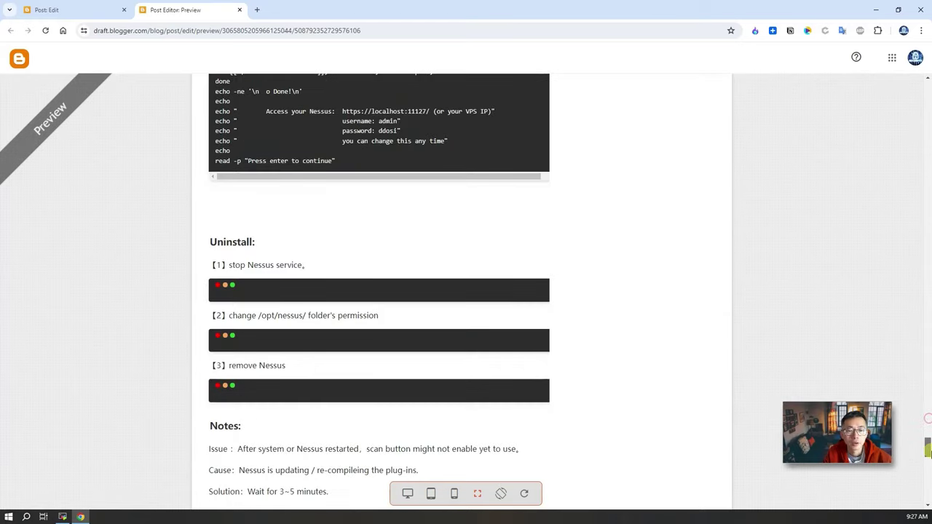